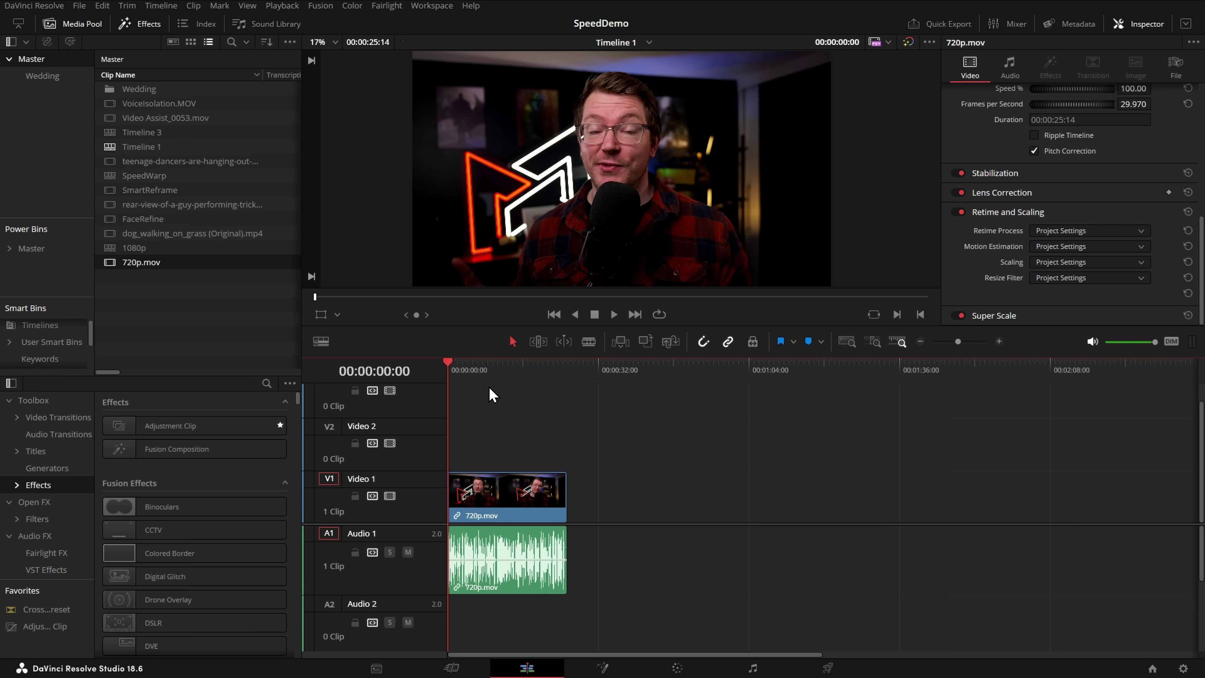
Step: Play the opening of the 720p.mov clip briefly and expand its Super Scale settings
key("space")
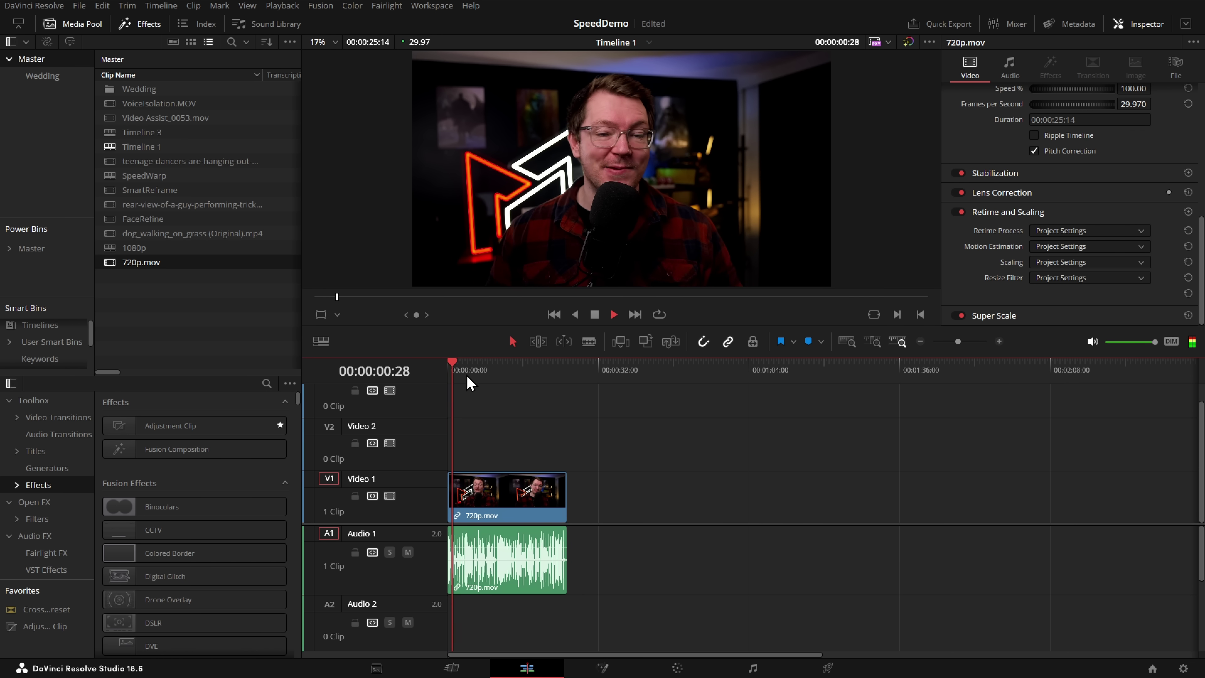
key("space")
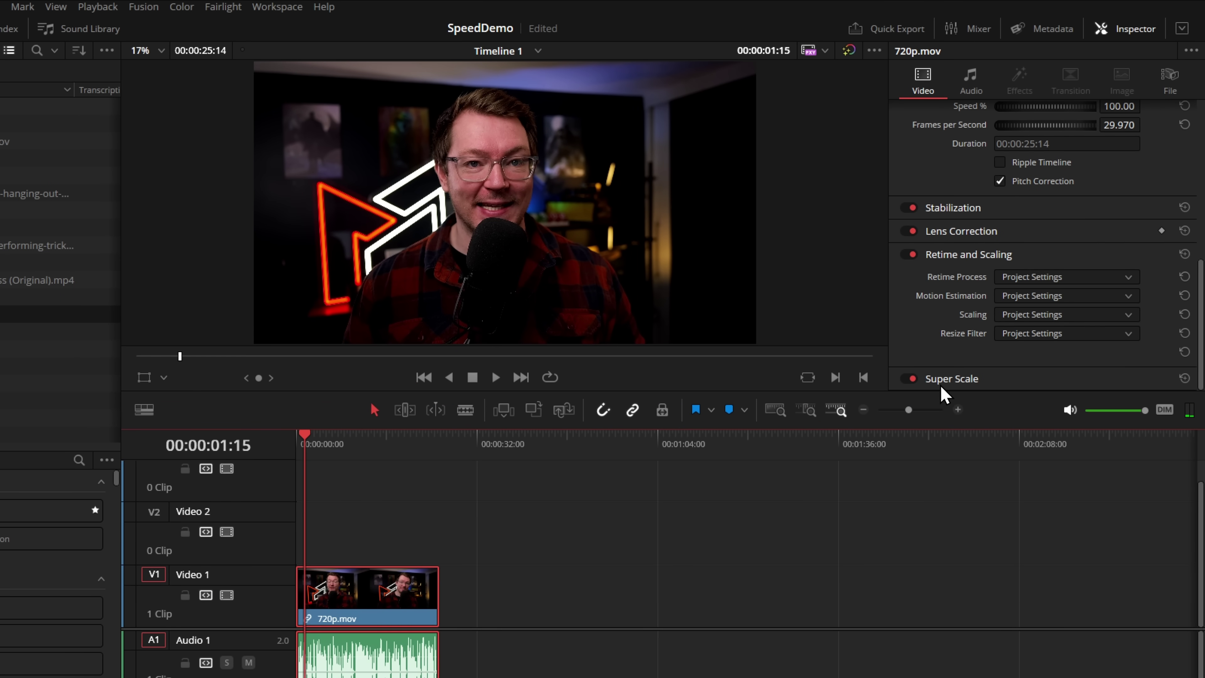
left_click(966, 383)
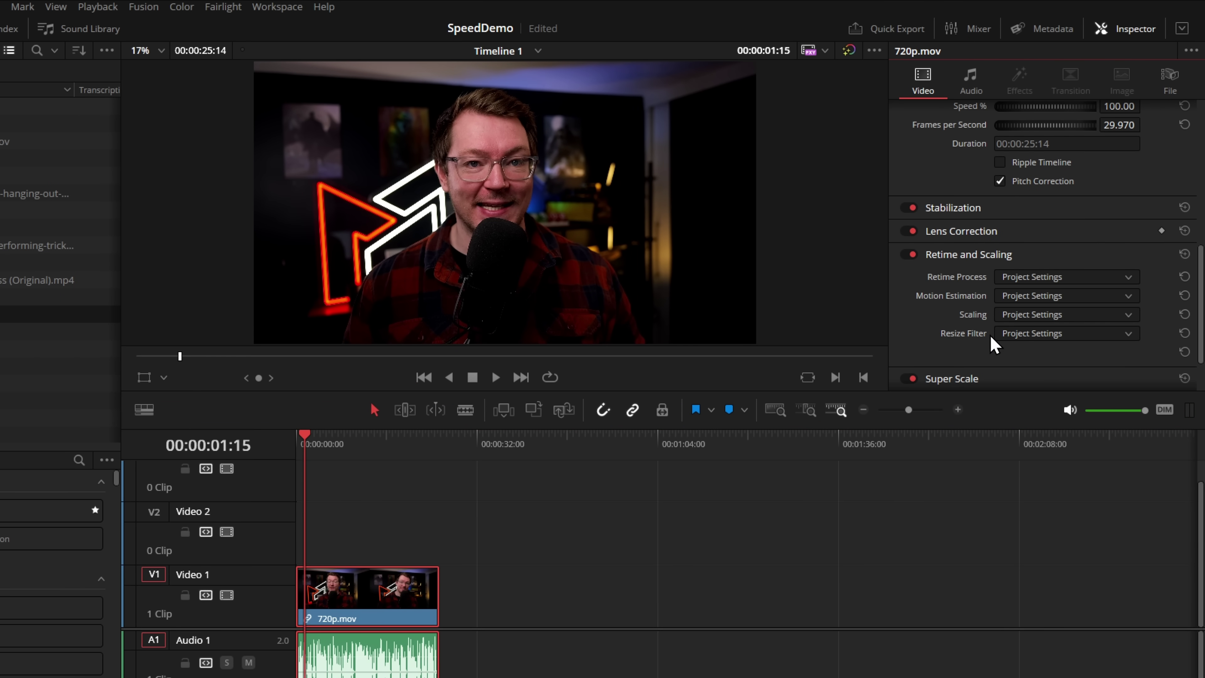
scroll(978, 314, "down", 2)
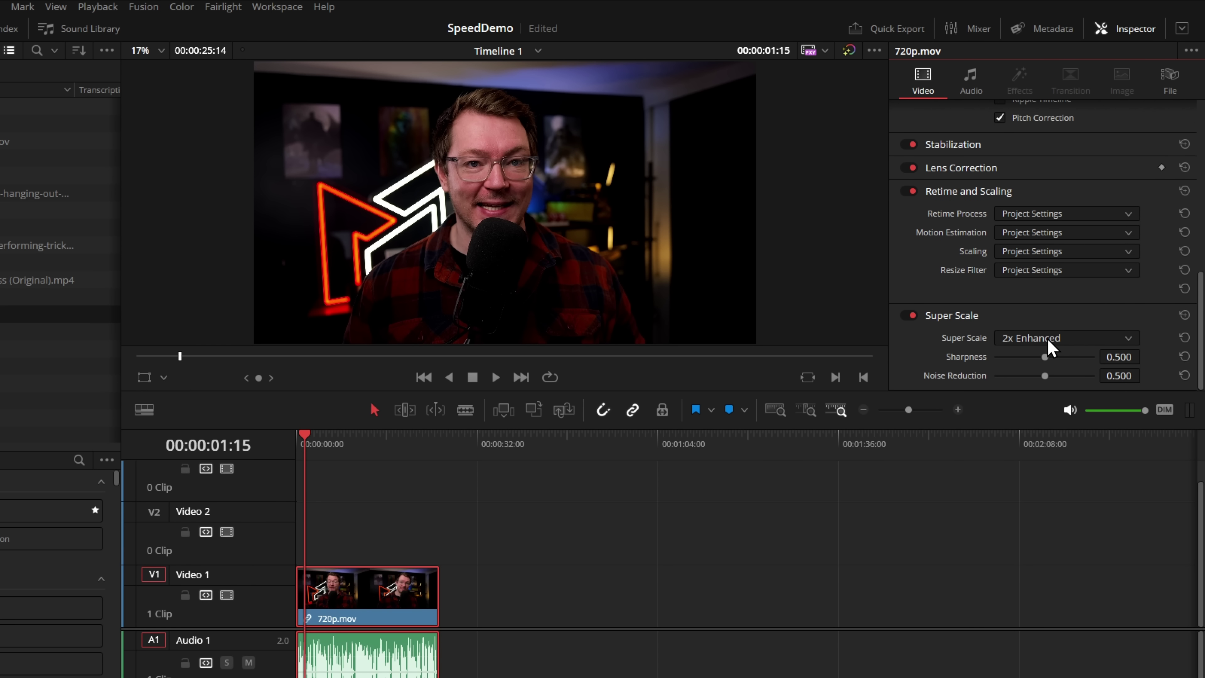
Step: Play the 720p.mov clip from several points along the timeline to review the Super Scale result
left_click(342, 446)
key("space")
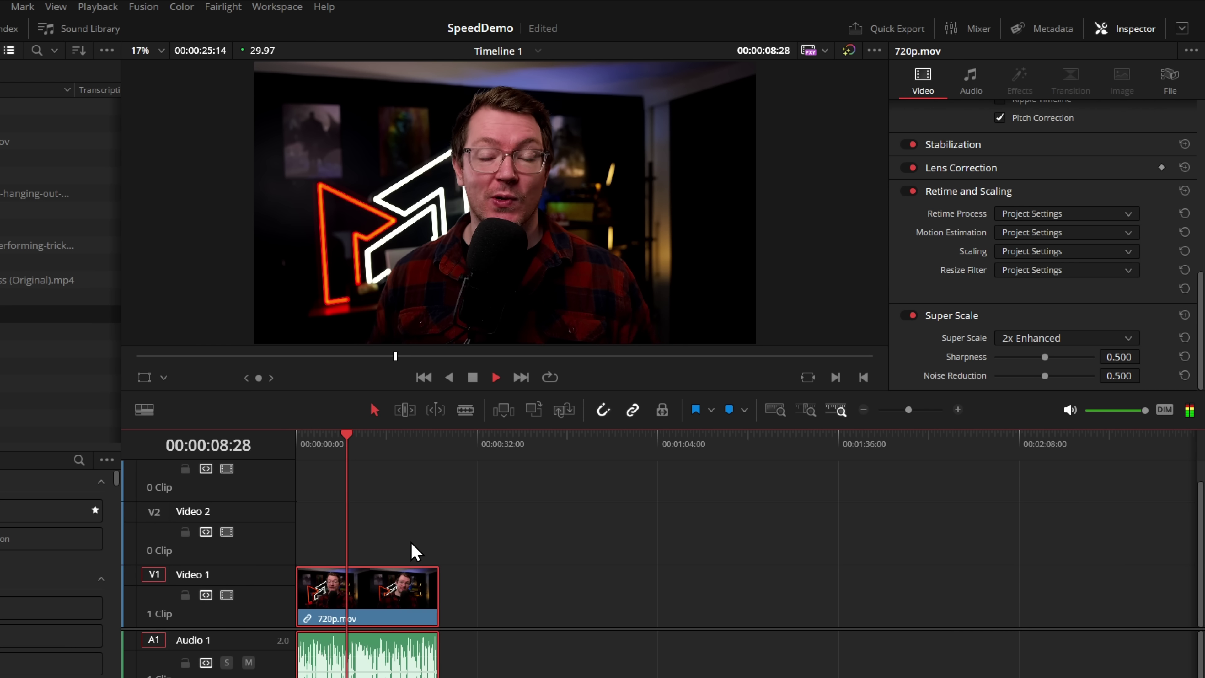
left_click(379, 444)
left_click(327, 445)
left_click(399, 445)
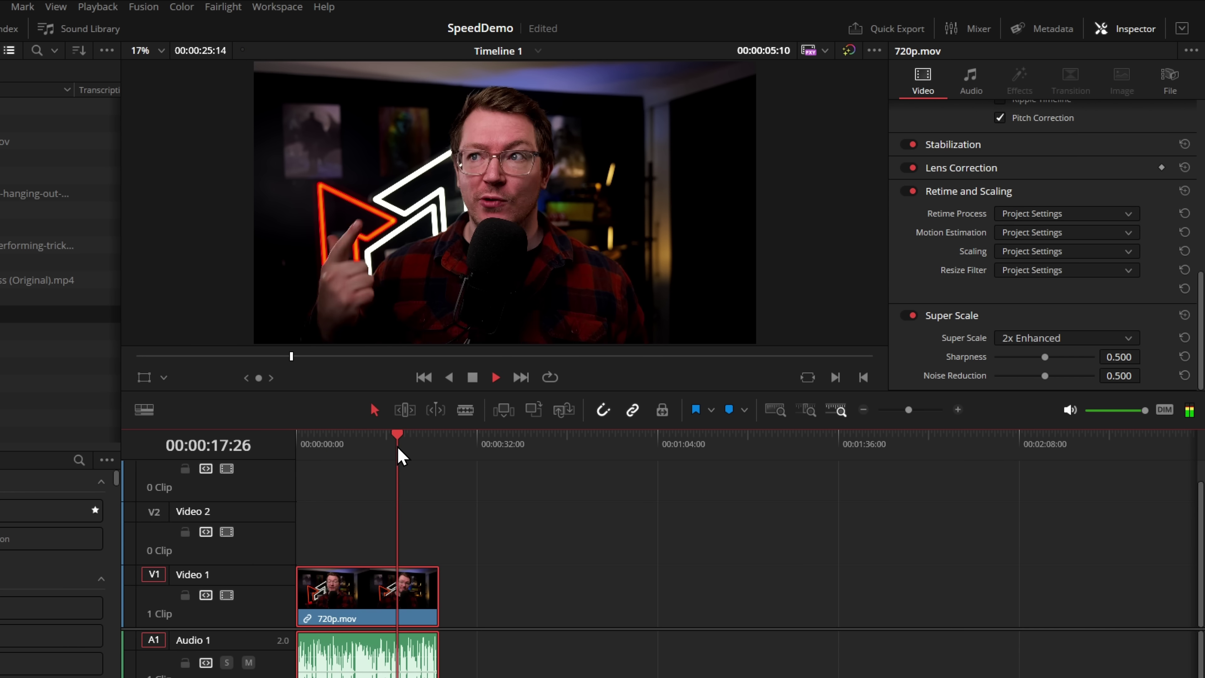
left_click(347, 446)
key("space")
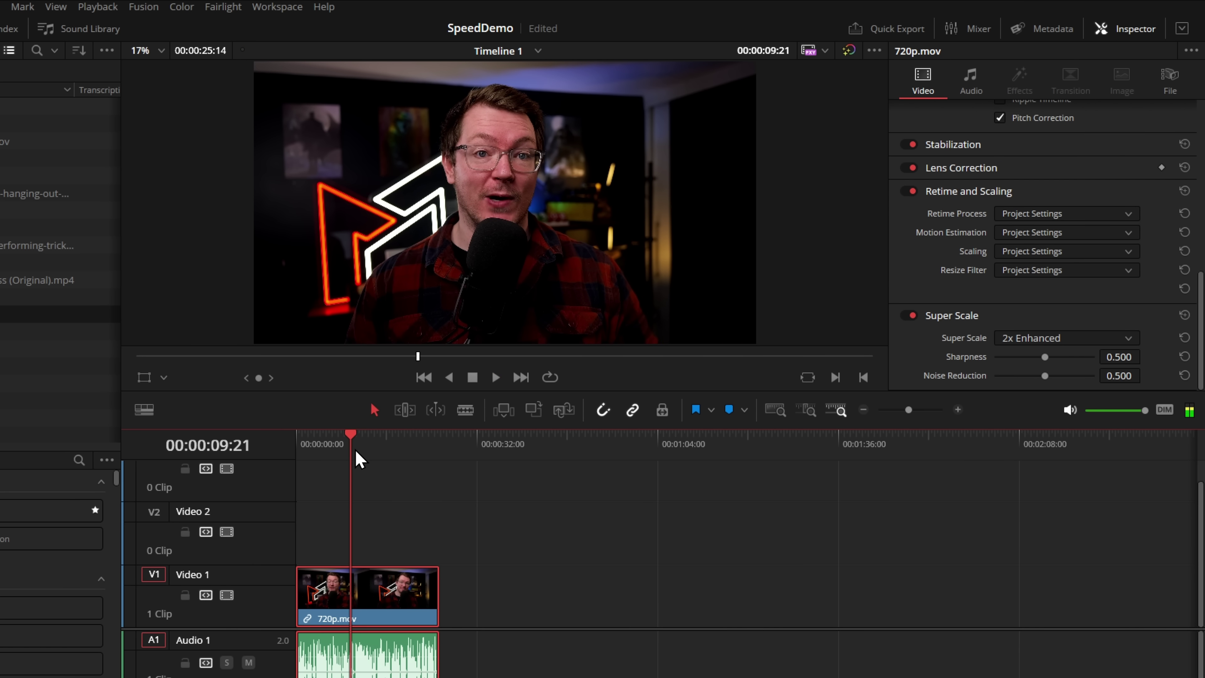
Step: Set the clip's Zoom to 3.240 and its Y position to -800 to enlarge the face, and start playback
scroll(1063, 228, "up", 10)
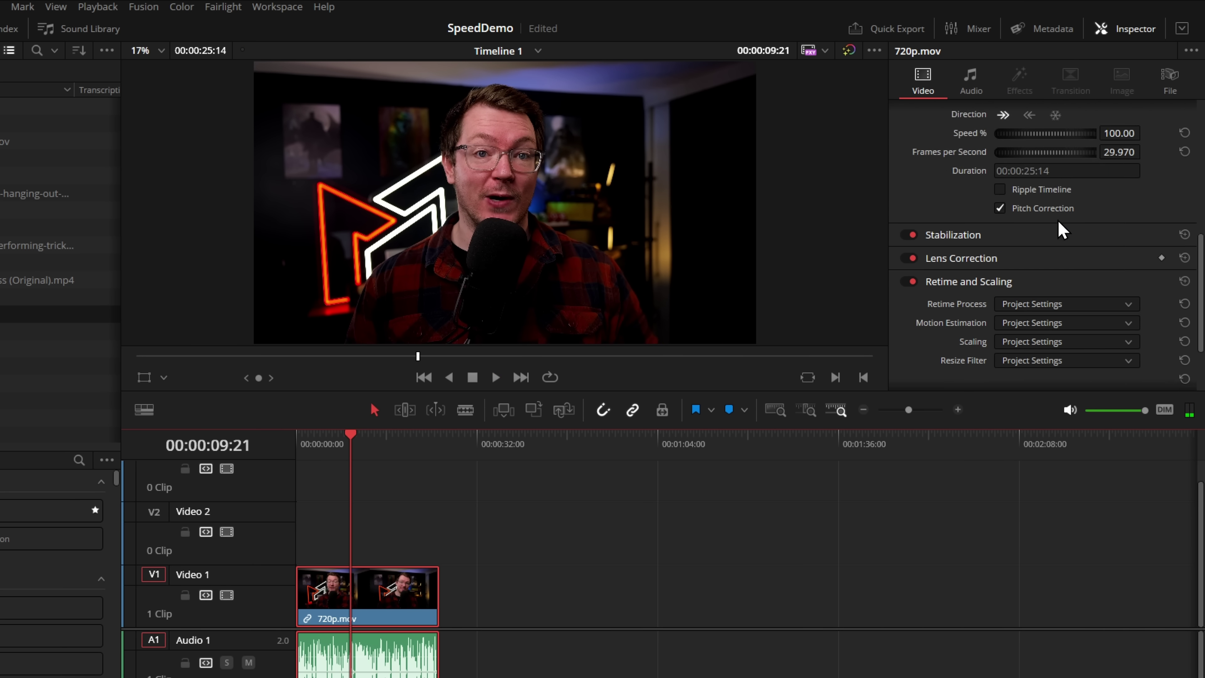
left_click_drag(1025, 134, 774, 326)
key("space")
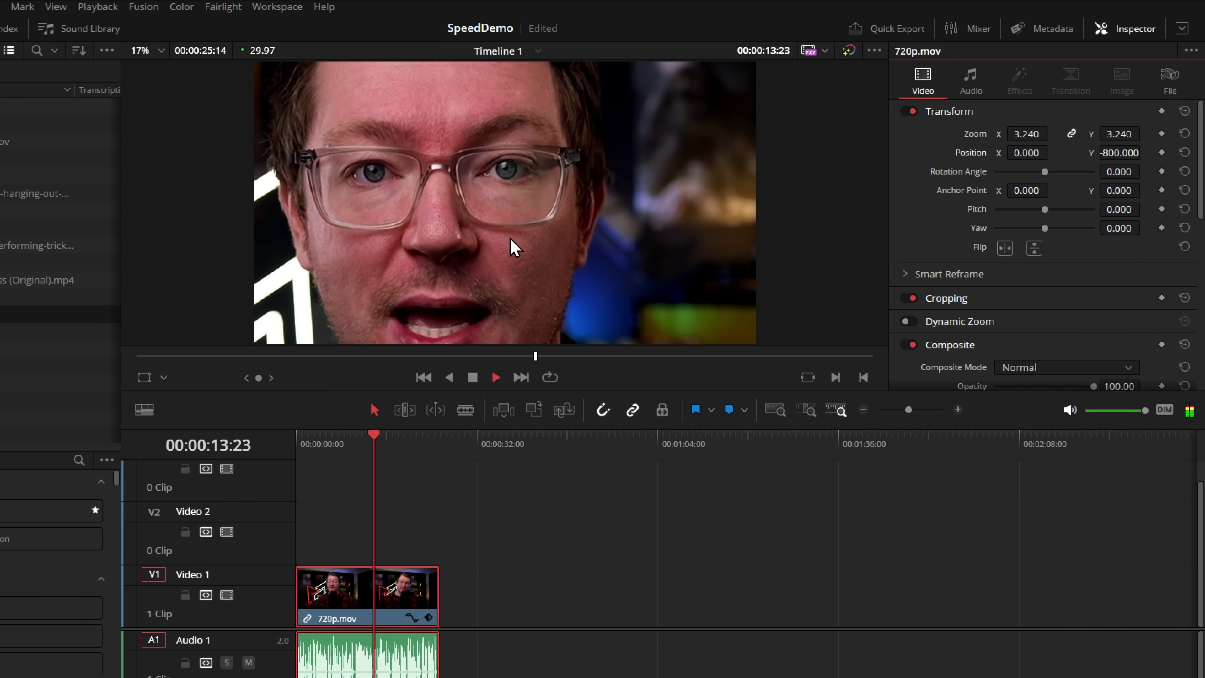
Step: Compare the enlarged face during playback with Super Scale switched off and on again, replaying from near the clip's start
scroll(1073, 317, "down", 10)
left_click(910, 316)
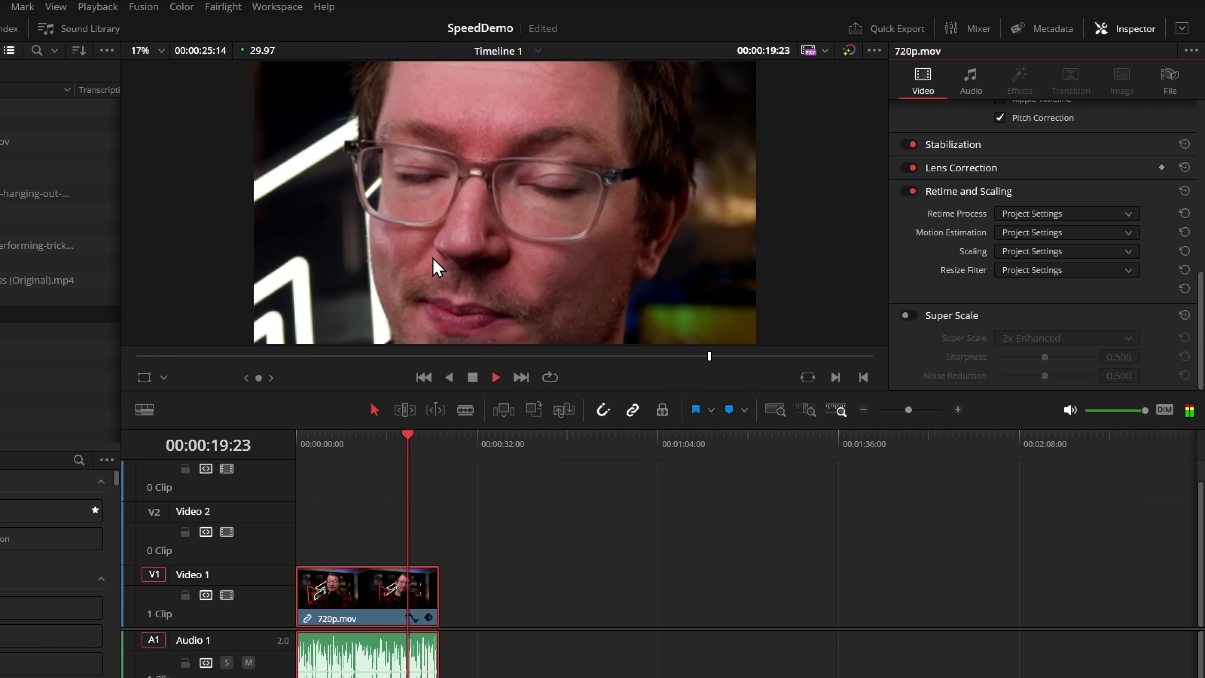
left_click(906, 316)
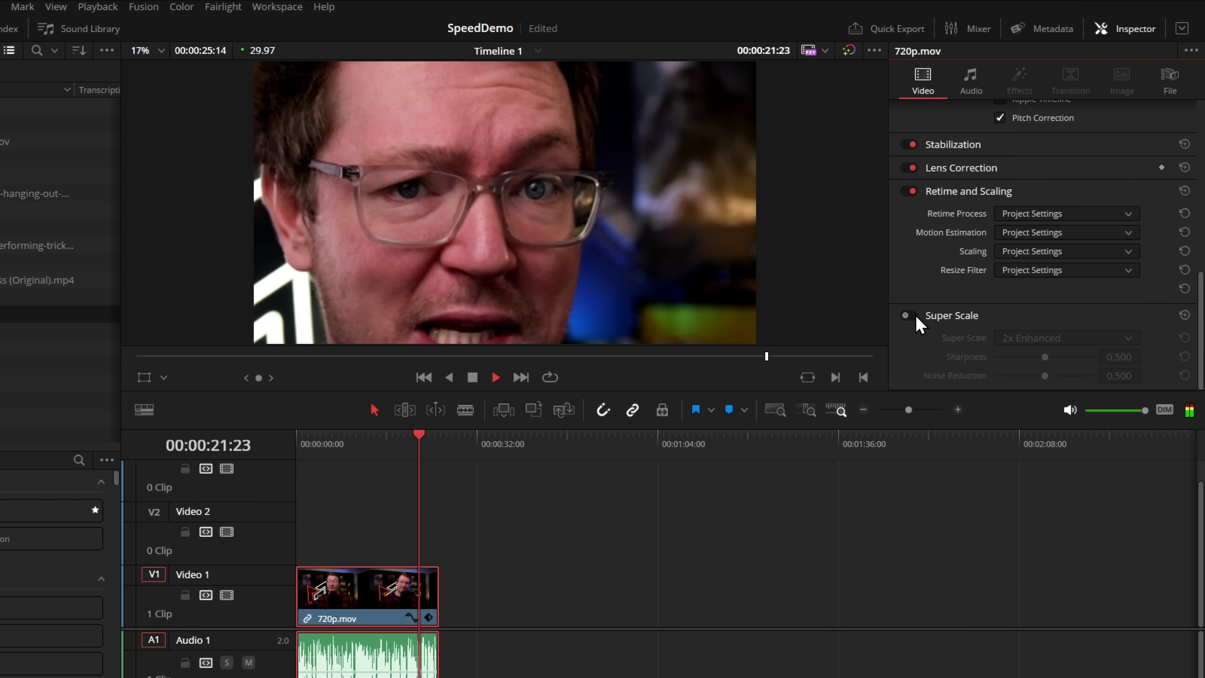
left_click(218, 356)
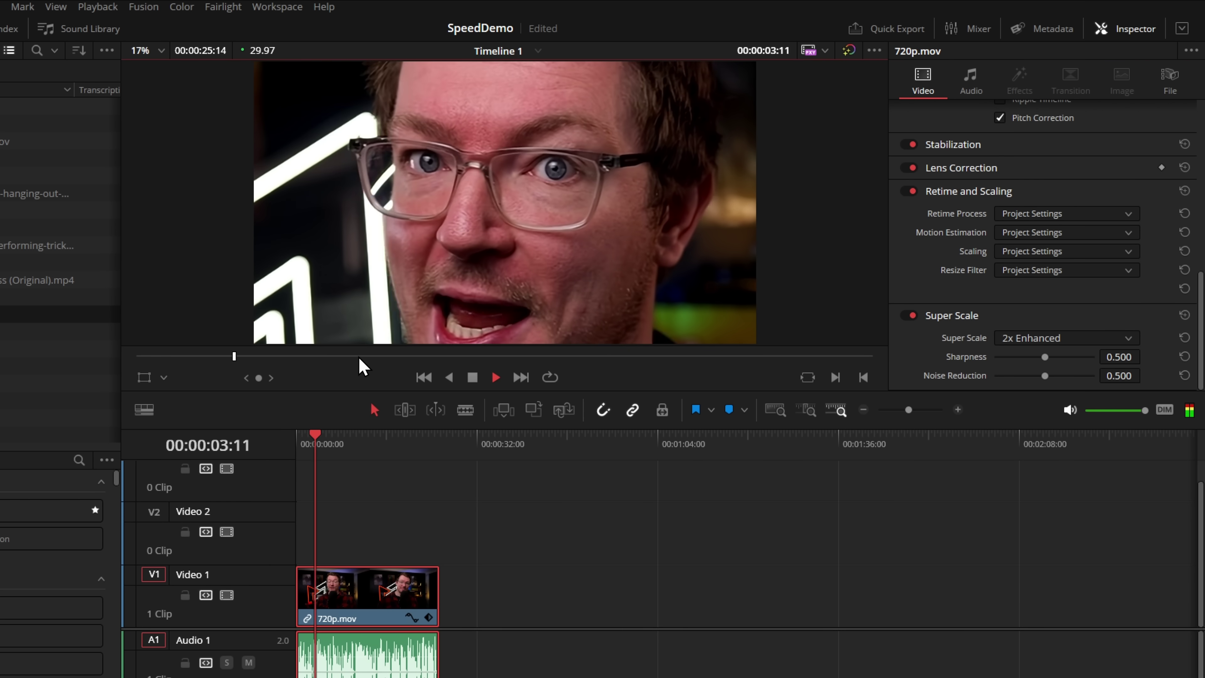
key("space")
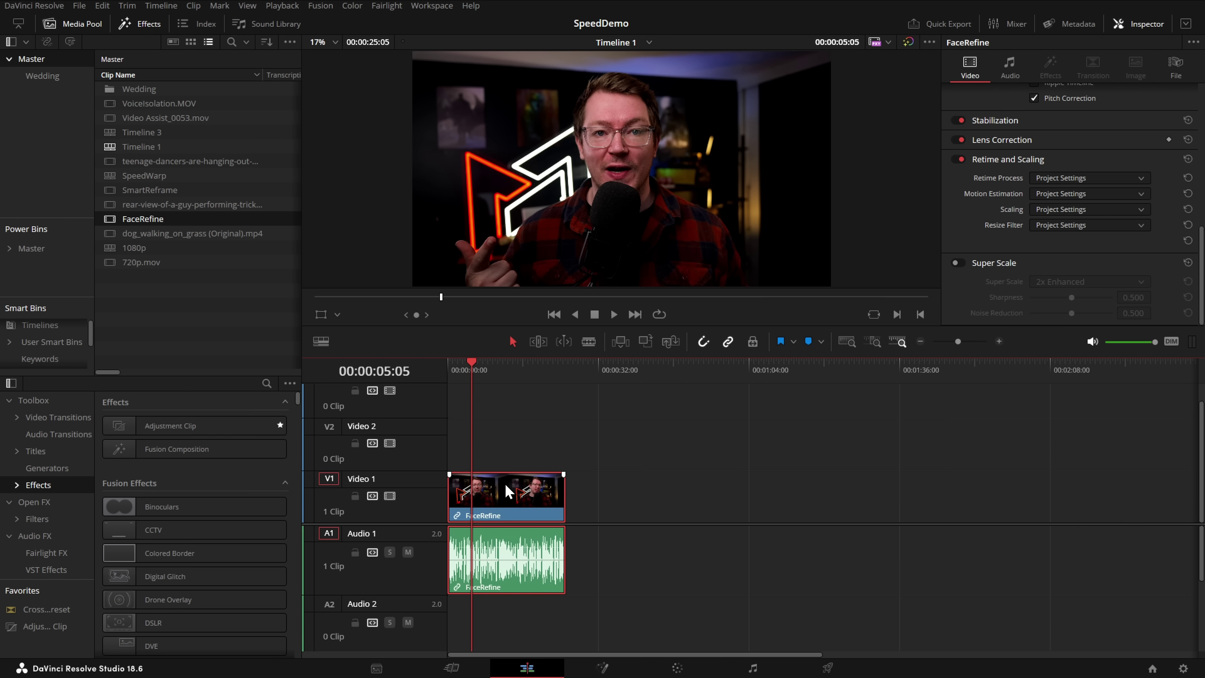
Step: Open the FaceRefine timeline clip on the Color page
left_click(282, 5)
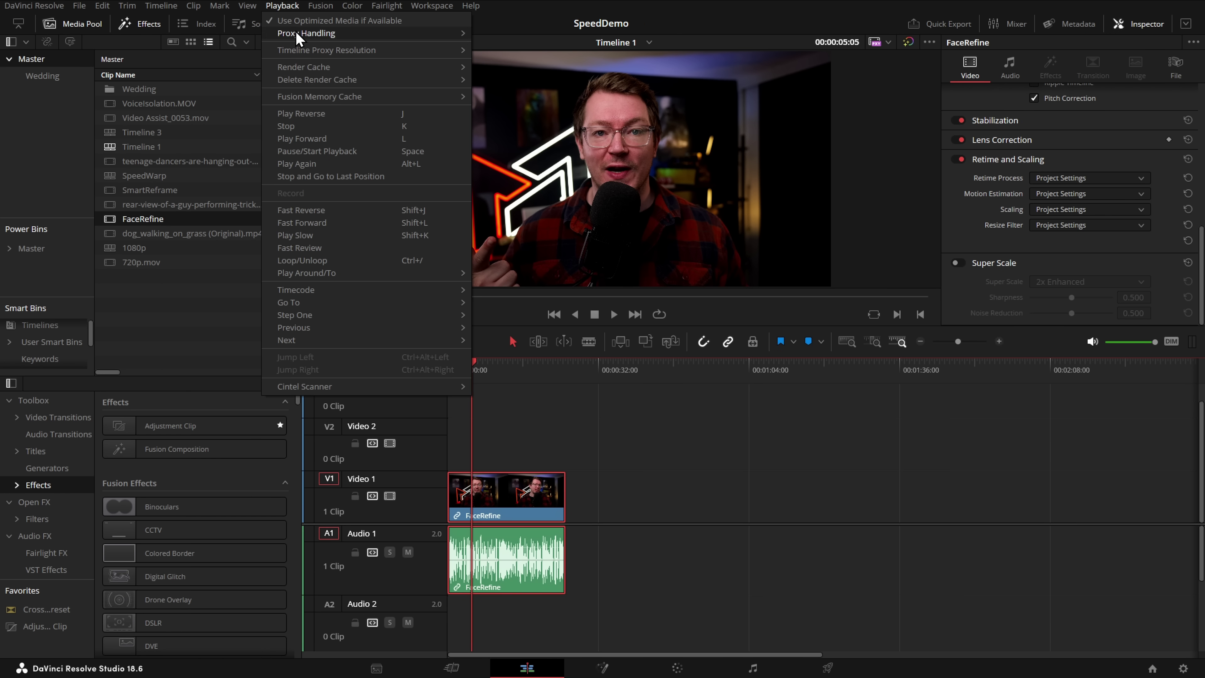
mouse_move(303, 52)
left_click(504, 493)
left_click(682, 669)
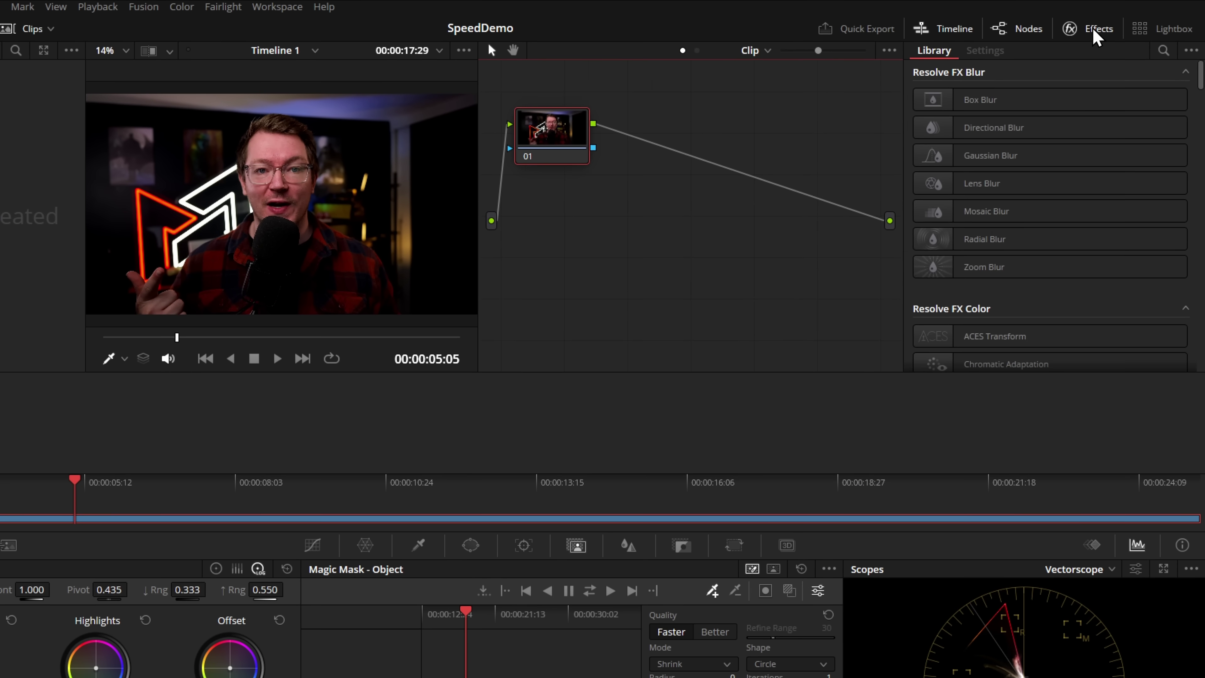
Step: Search the effects library for "fac" and apply Face Refinement to node 01
left_click(1097, 31)
left_click(1097, 31)
left_click(1161, 53)
type("fac")
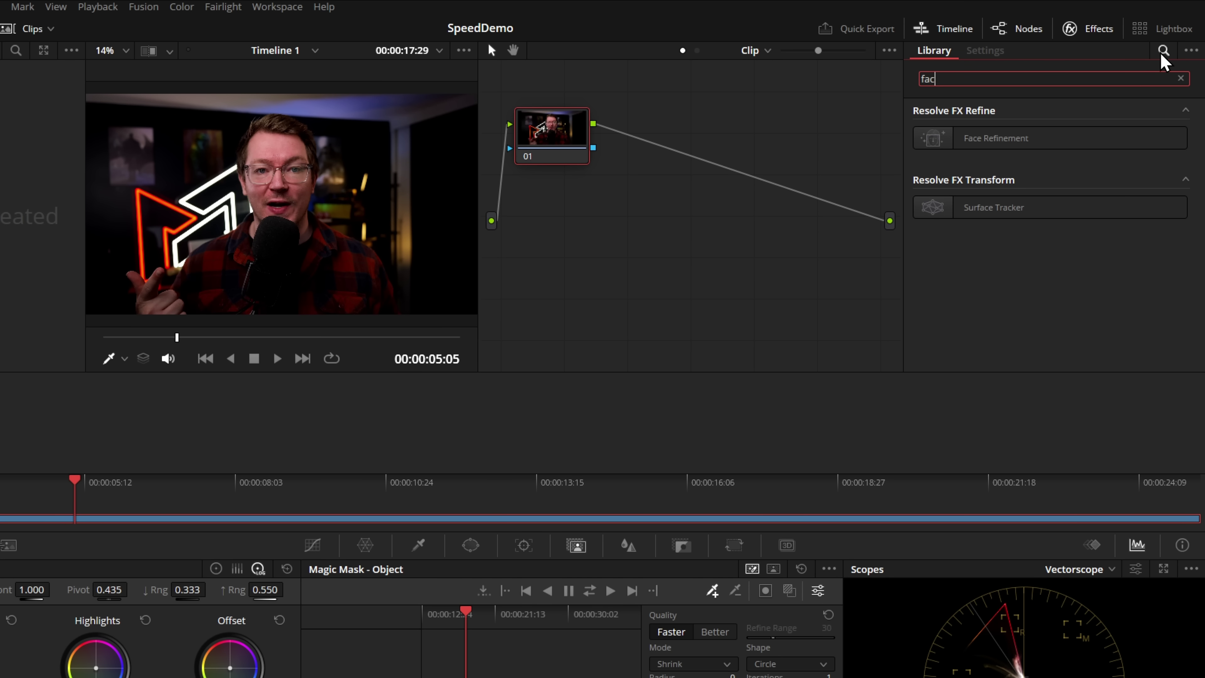
left_click_drag(1050, 139, 591, 152)
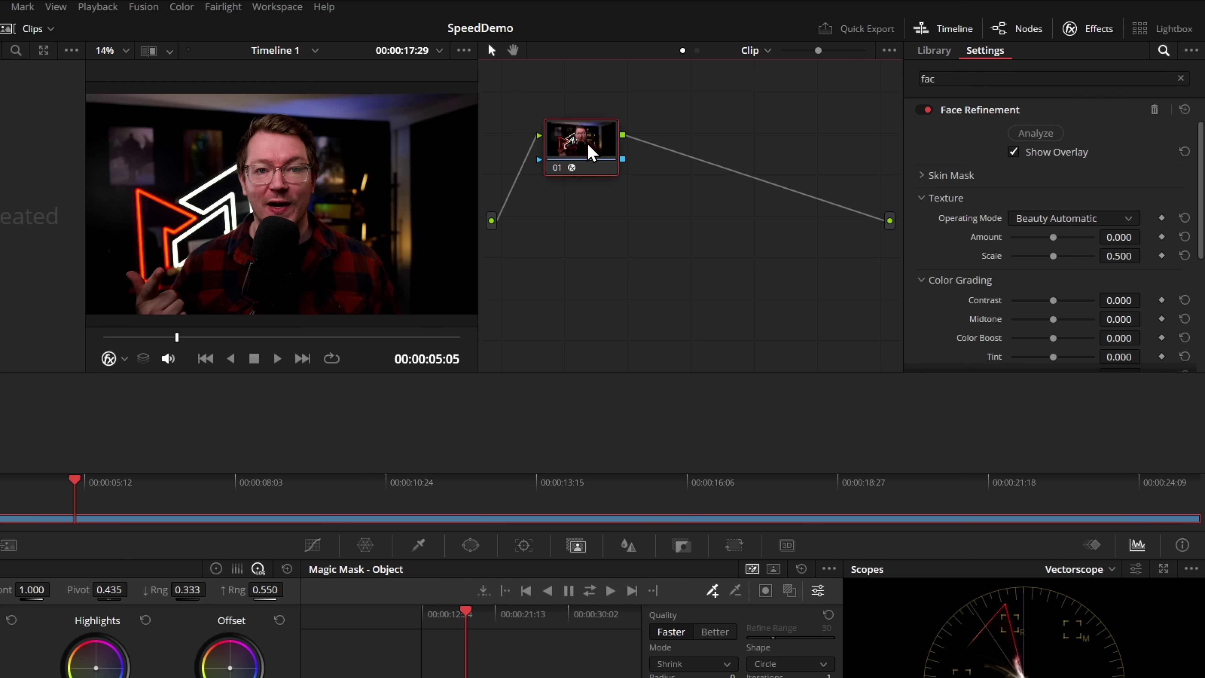
Step: Run the Face Refinement analysis on the clip and turn off Show Overlay
left_click(1048, 137)
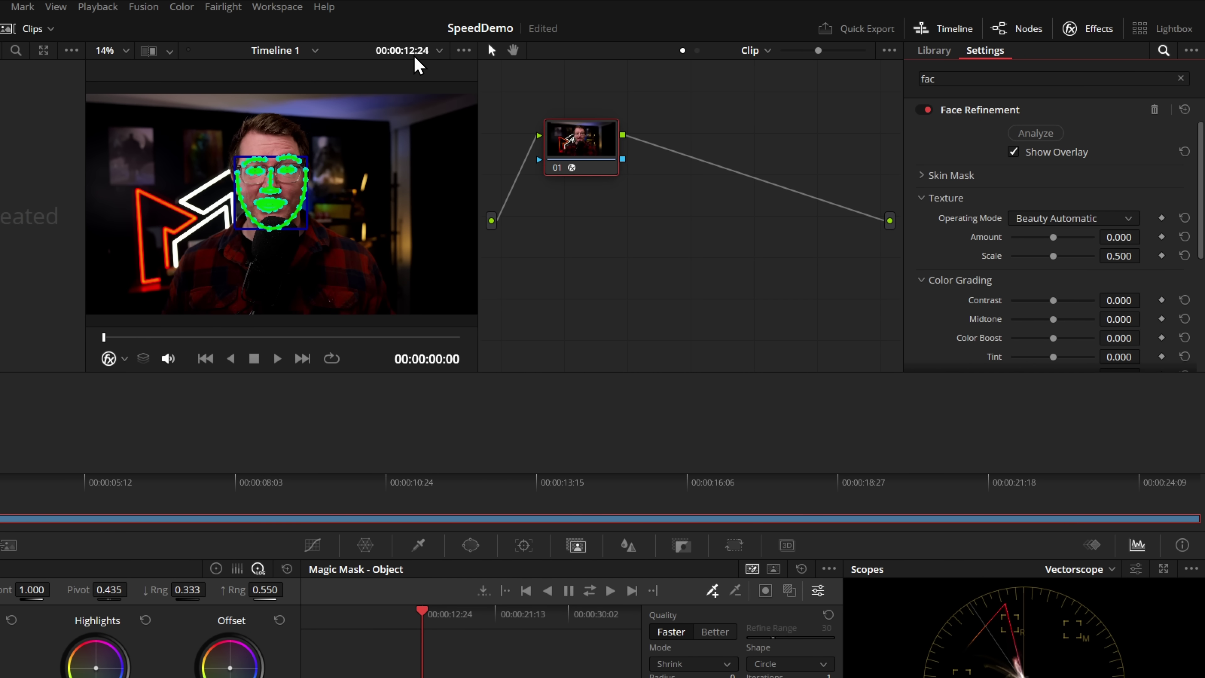
left_click(489, 43)
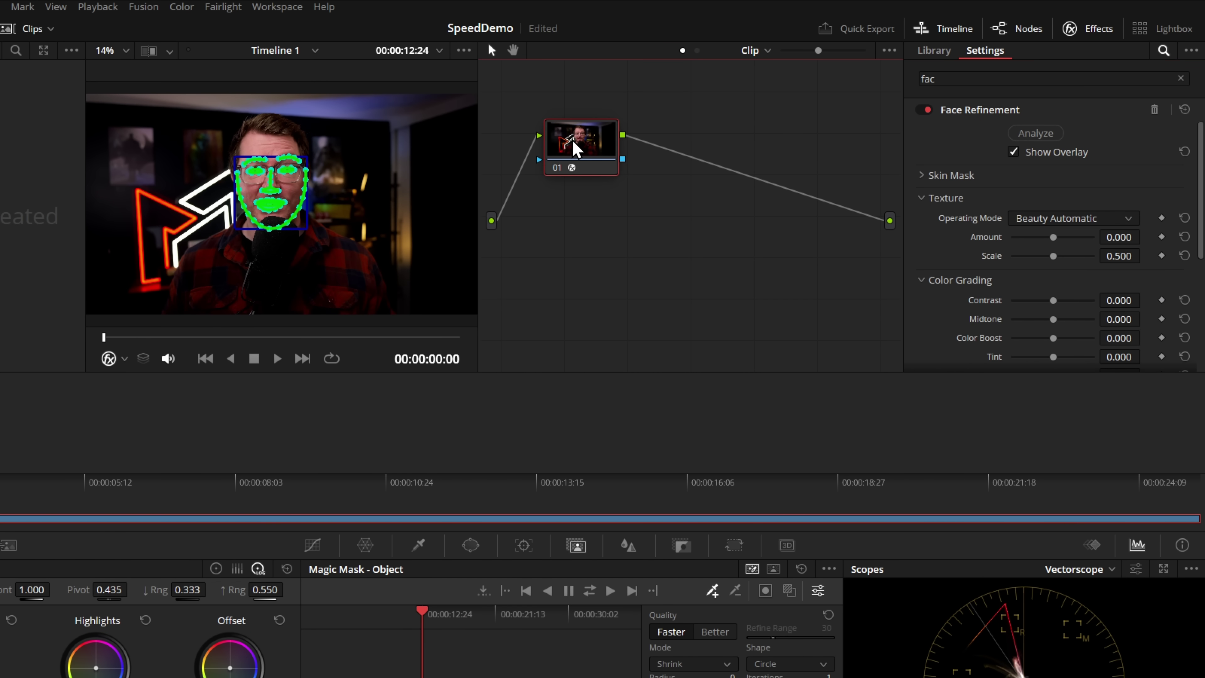
left_click(1013, 153)
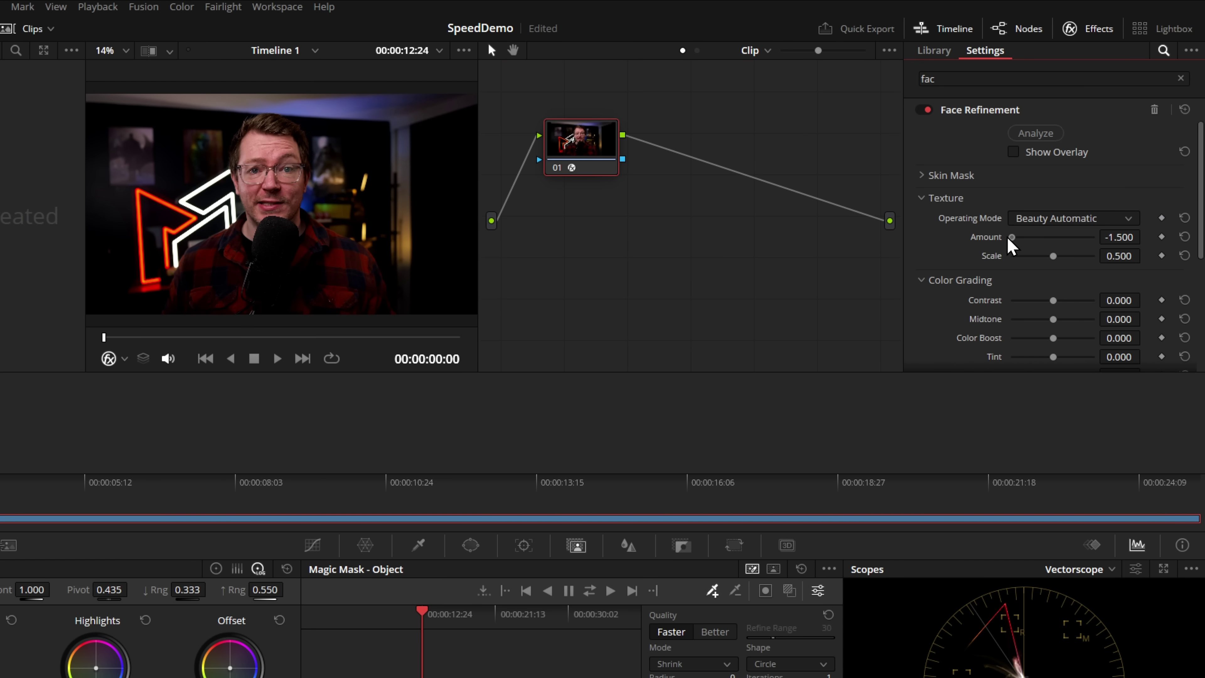
Step: Expand the Skin Mask section and look through the Face Refinement color grading and retouching options
left_click(930, 175)
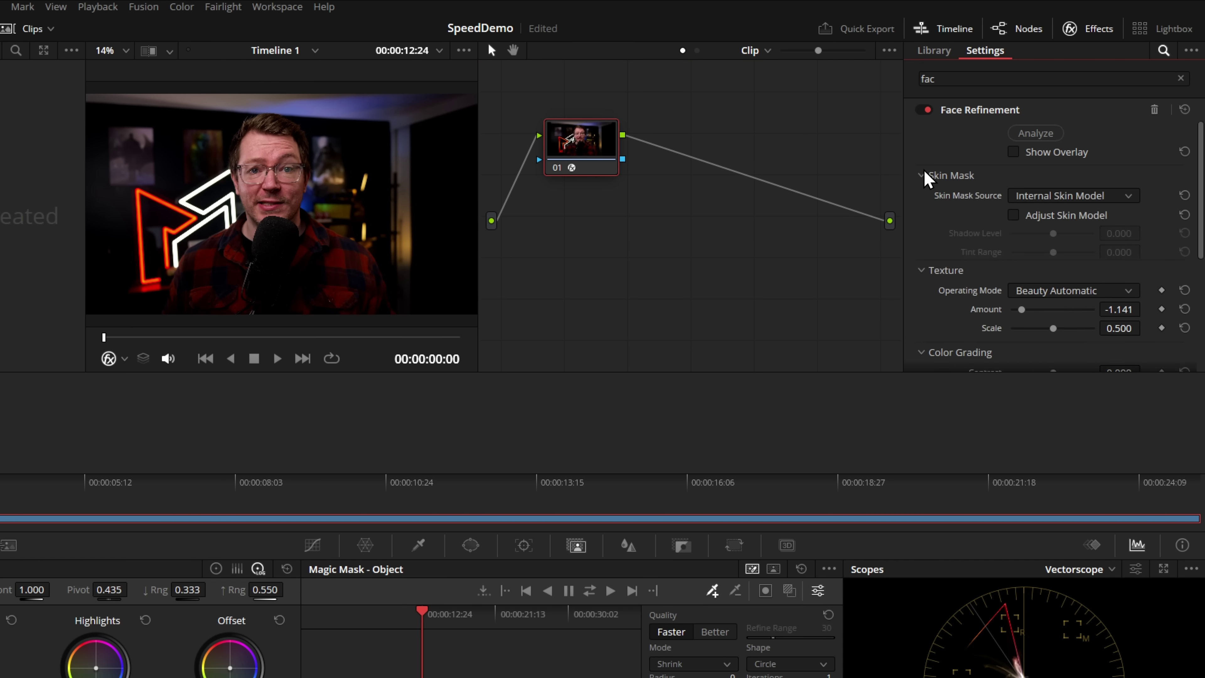
scroll(927, 179, "down", 1)
scroll(937, 180, "down", 5)
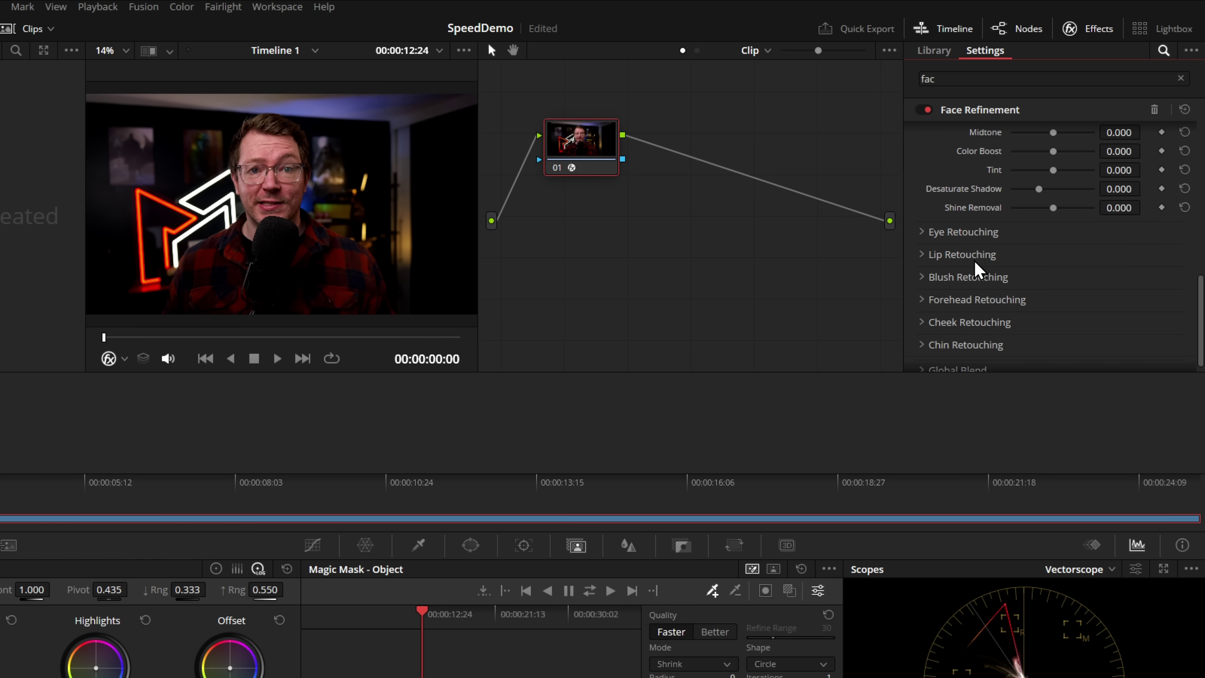
scroll(937, 342, "down", 1)
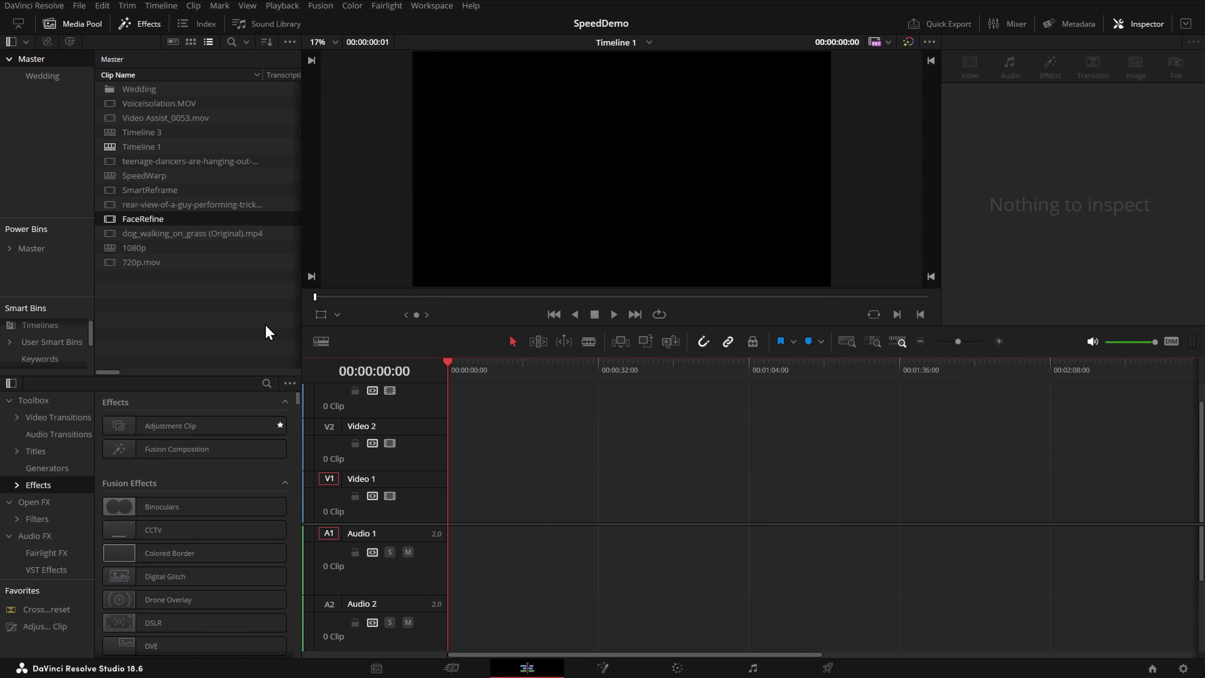
Step: Check the Automatic Smart Bins options in the user Editing preferences and close the preferences without saving
left_click(35, 6)
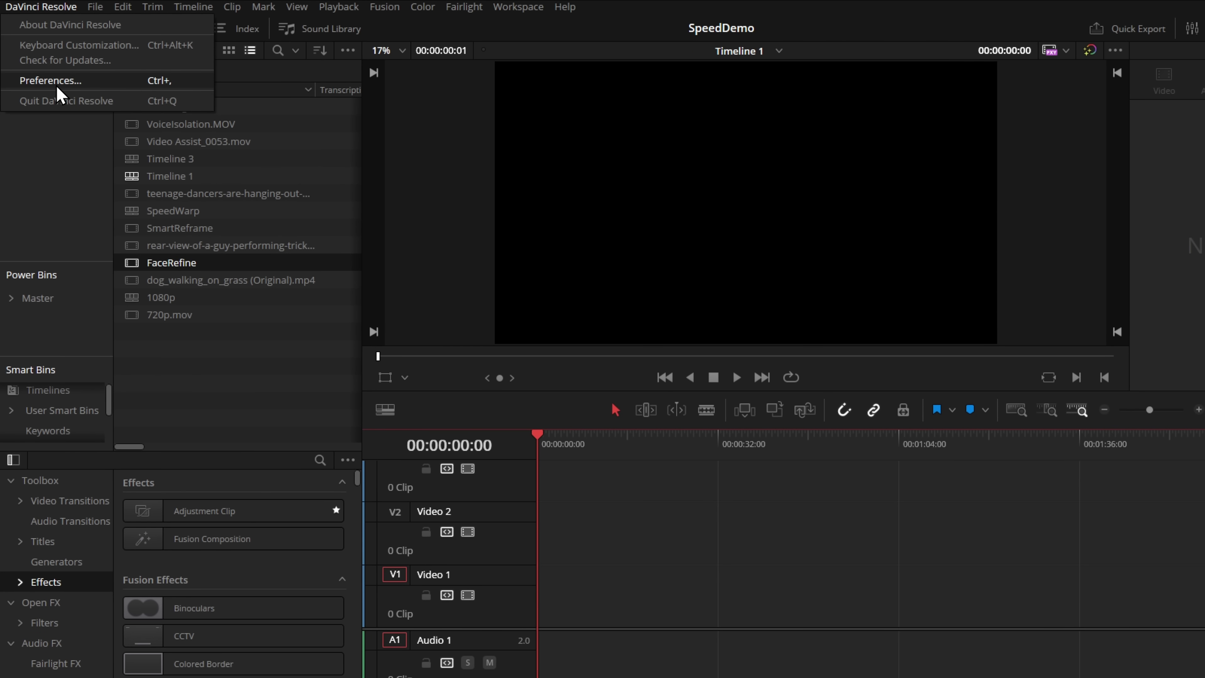
left_click(57, 81)
left_click(777, 147)
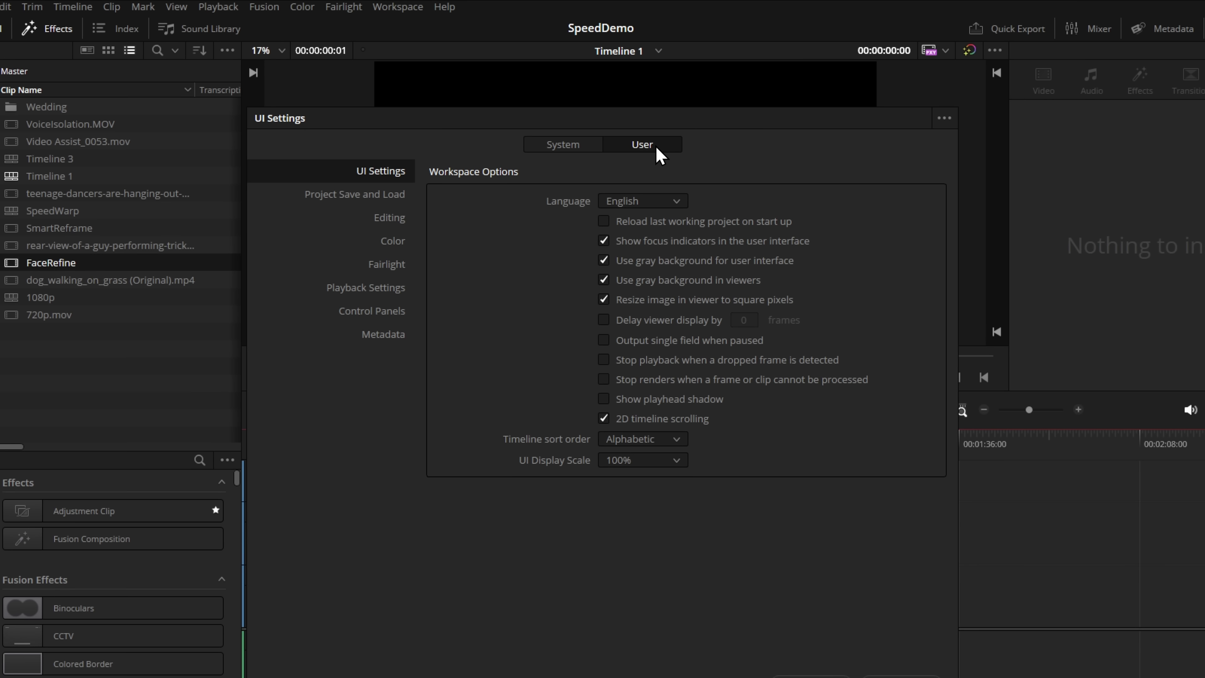
left_click(387, 219)
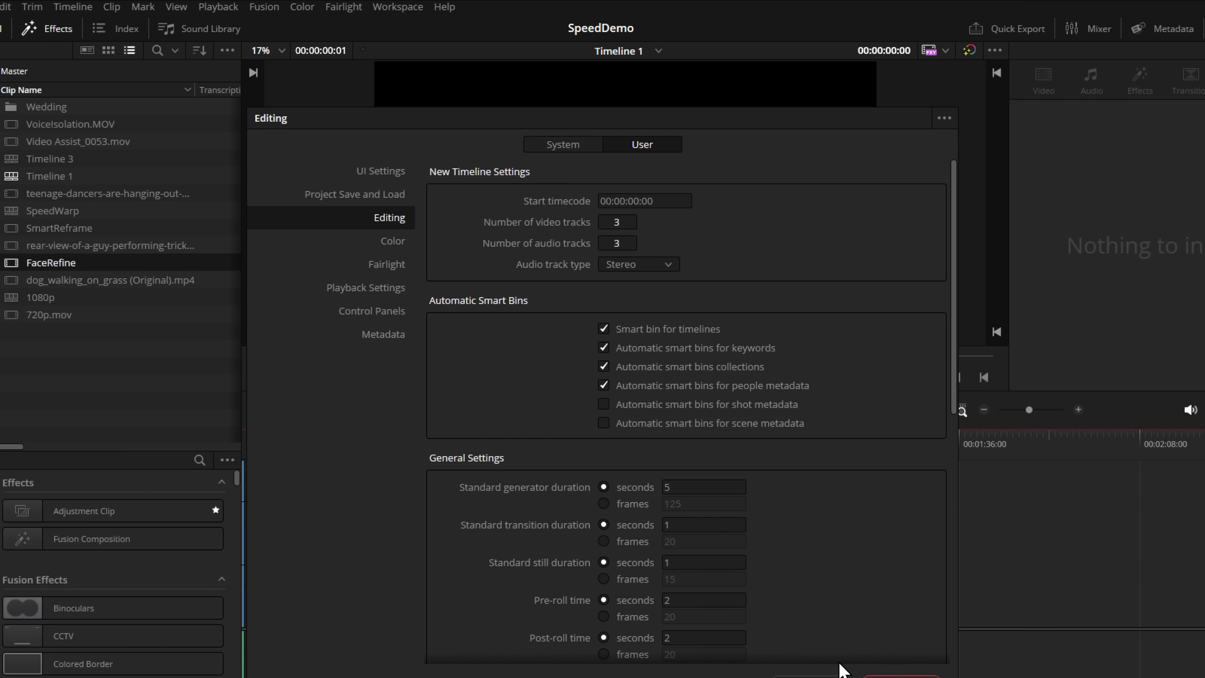
left_click(811, 675)
Step: Open the Wedding bin and preview several of its clips in the viewer
left_click(52, 92)
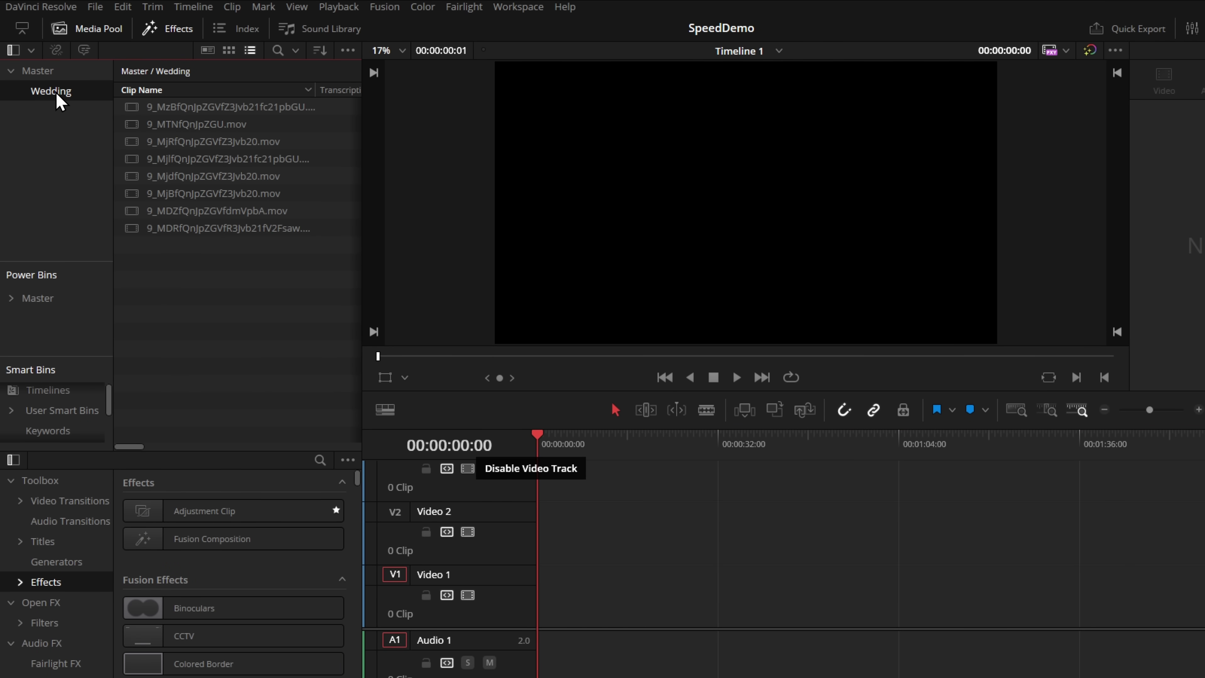
left_click(218, 195)
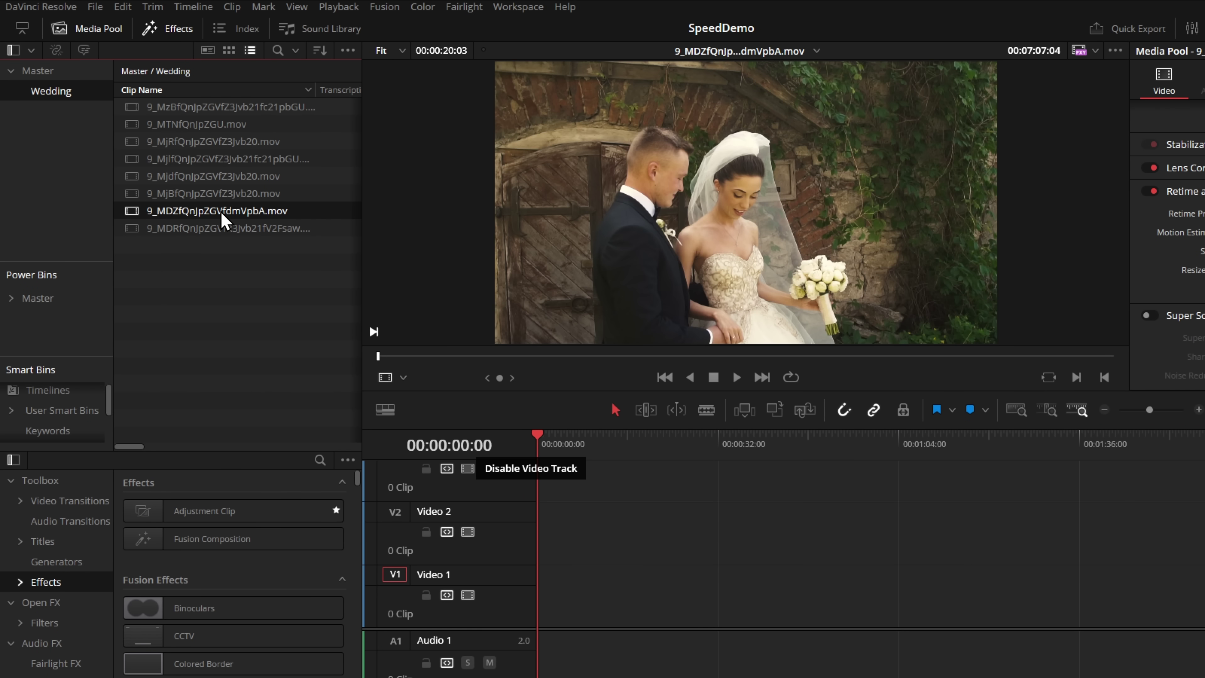
left_click(220, 229)
left_click(216, 161)
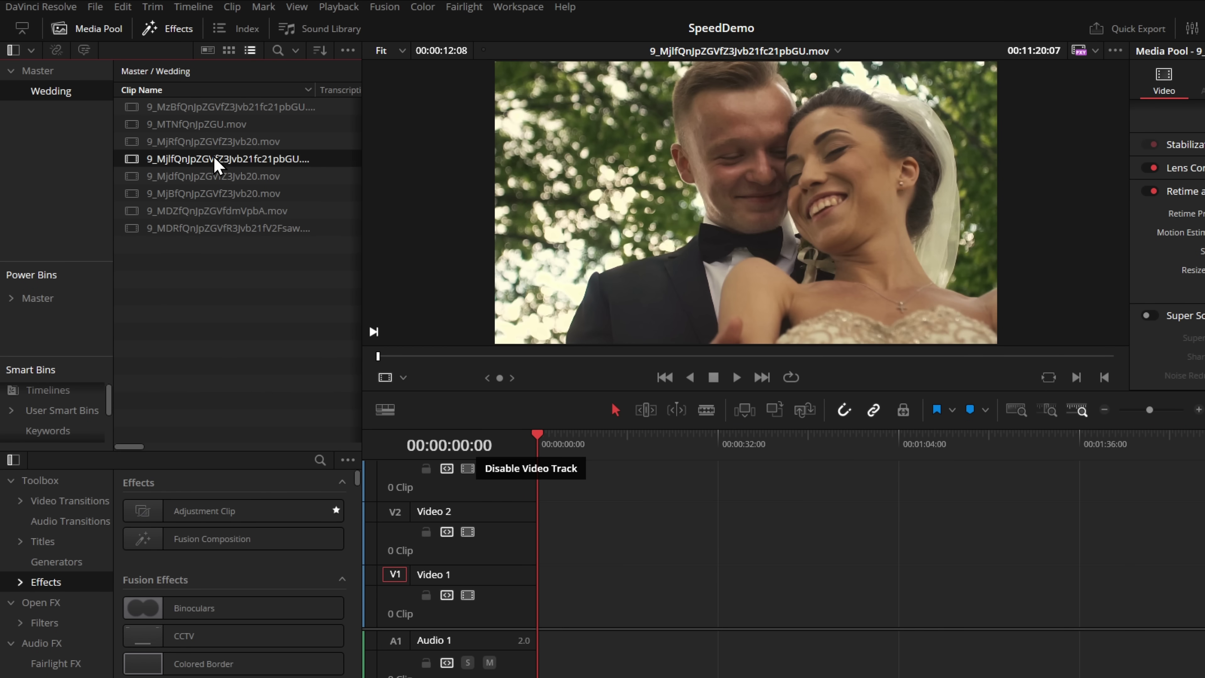
left_click(215, 141)
Step: Select all the clips in the Wedding bin and analyze them for people
left_click(209, 281)
left_click_drag(295, 341, 148, 112)
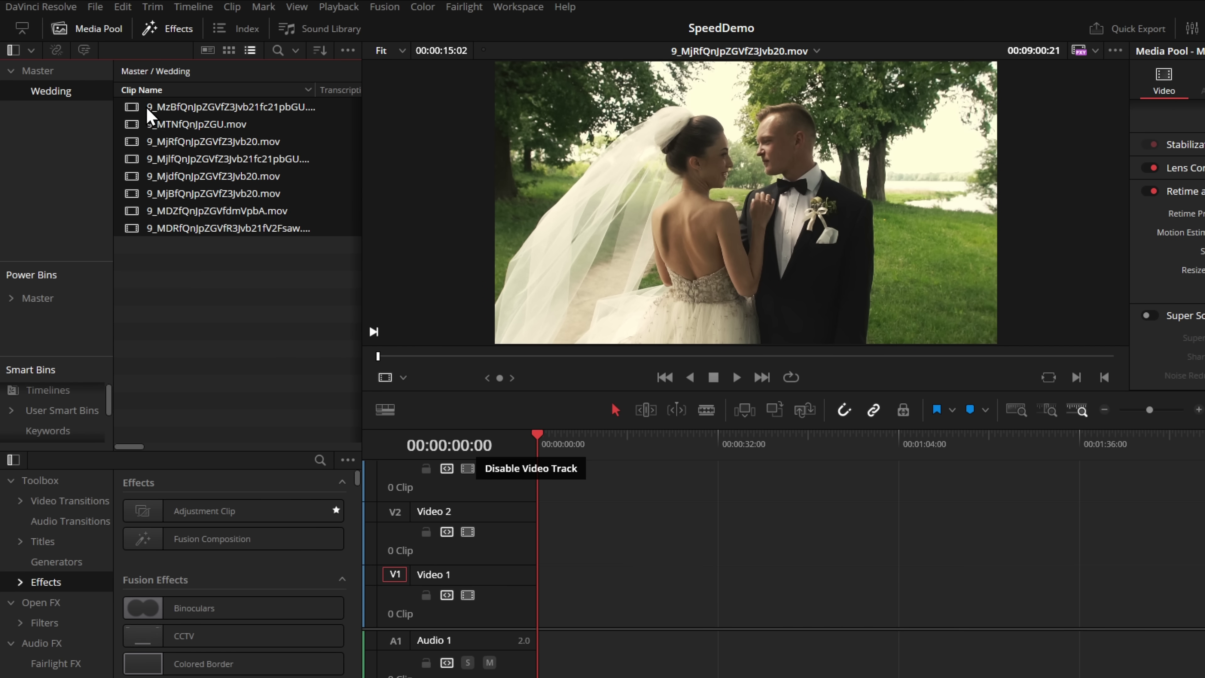
right_click(173, 144)
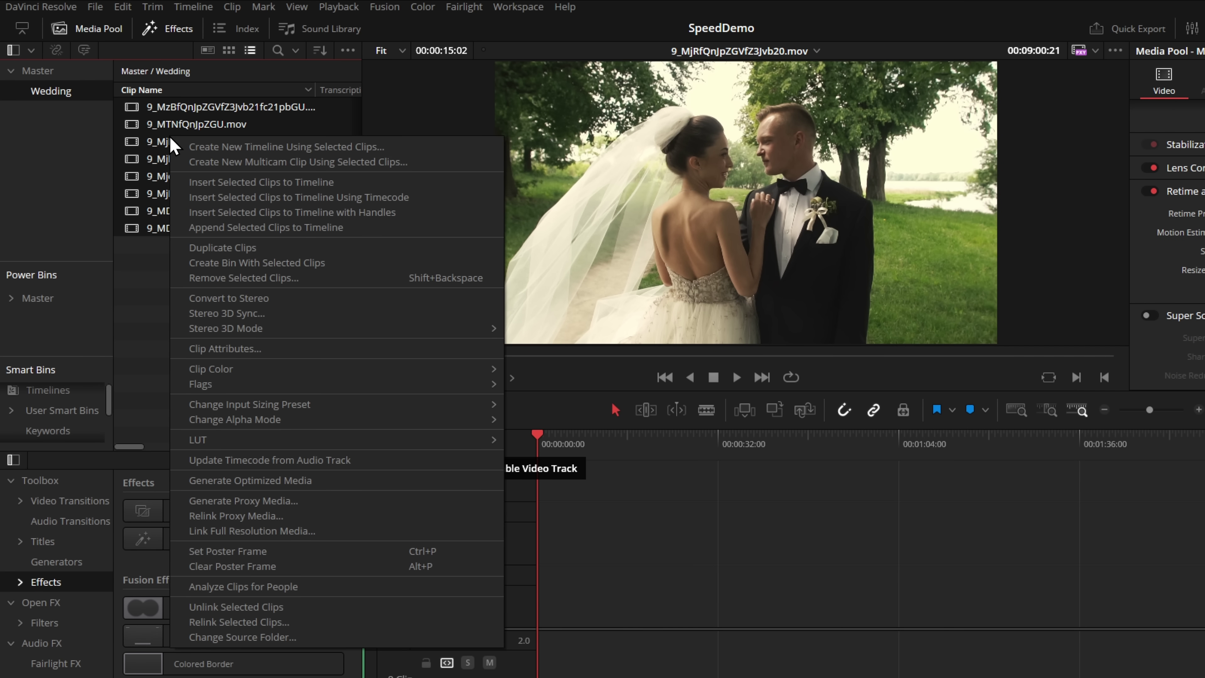
left_click(293, 588)
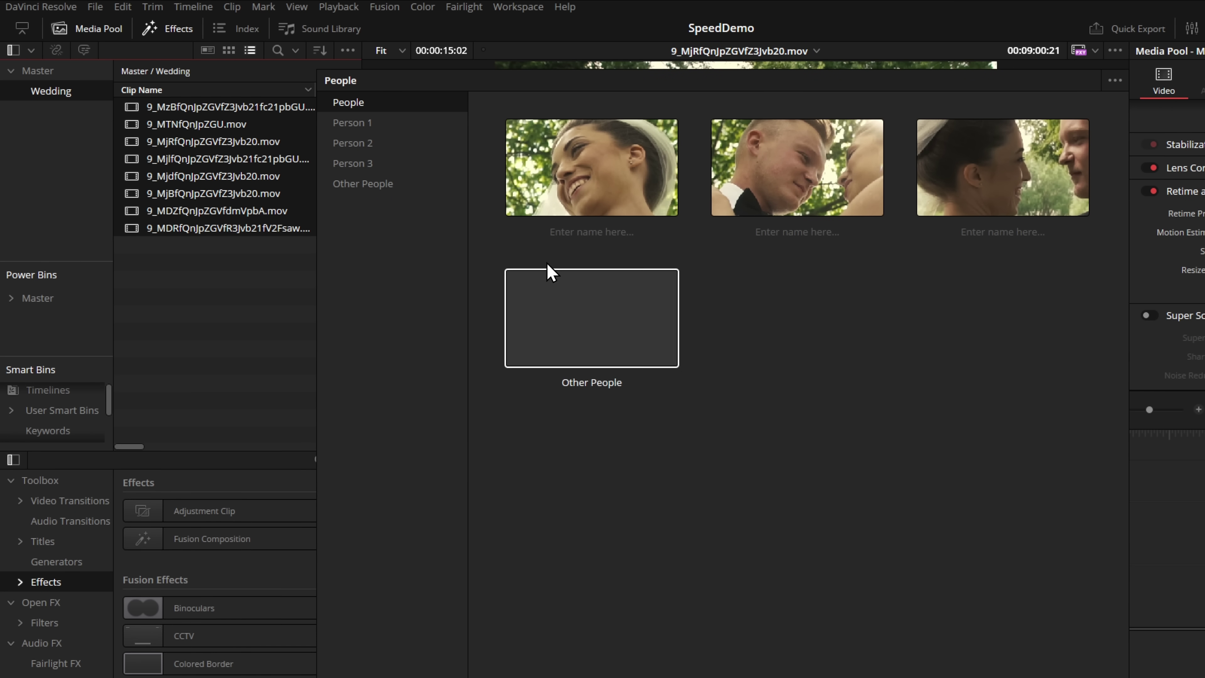
Step: Name the first detected person Bride and the second Groom, and show the clips containing the Bride
left_click(475, 230)
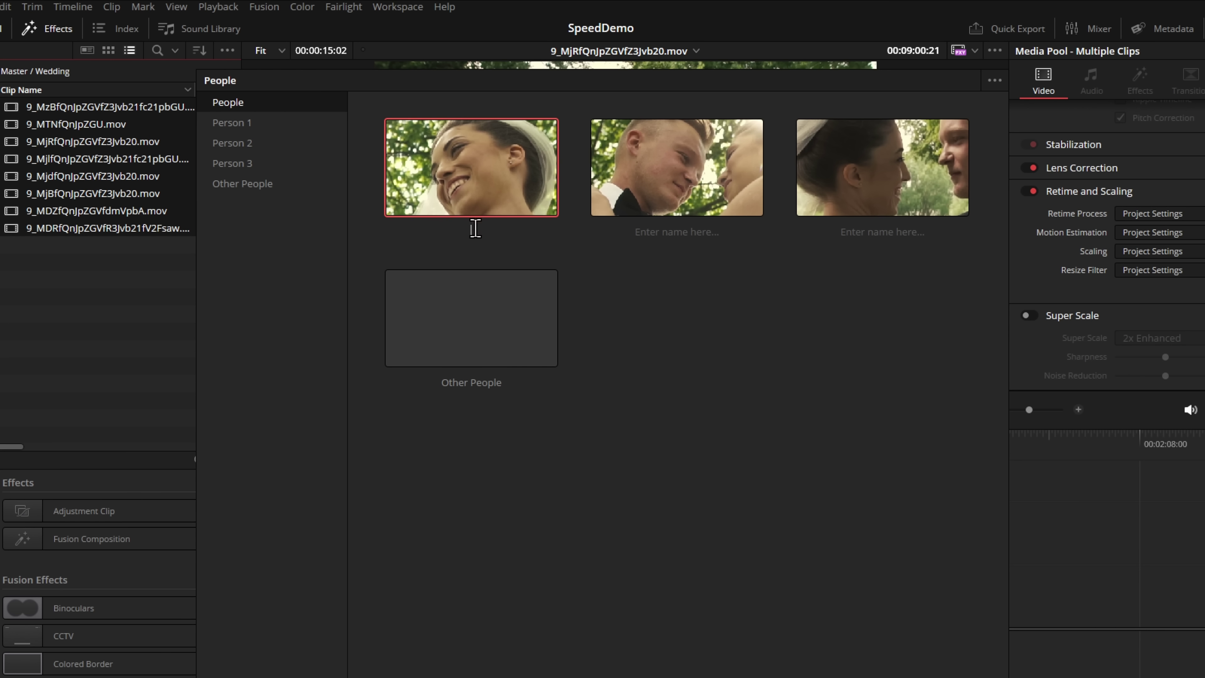
left_click(724, 237)
type("Groom")
key("Return")
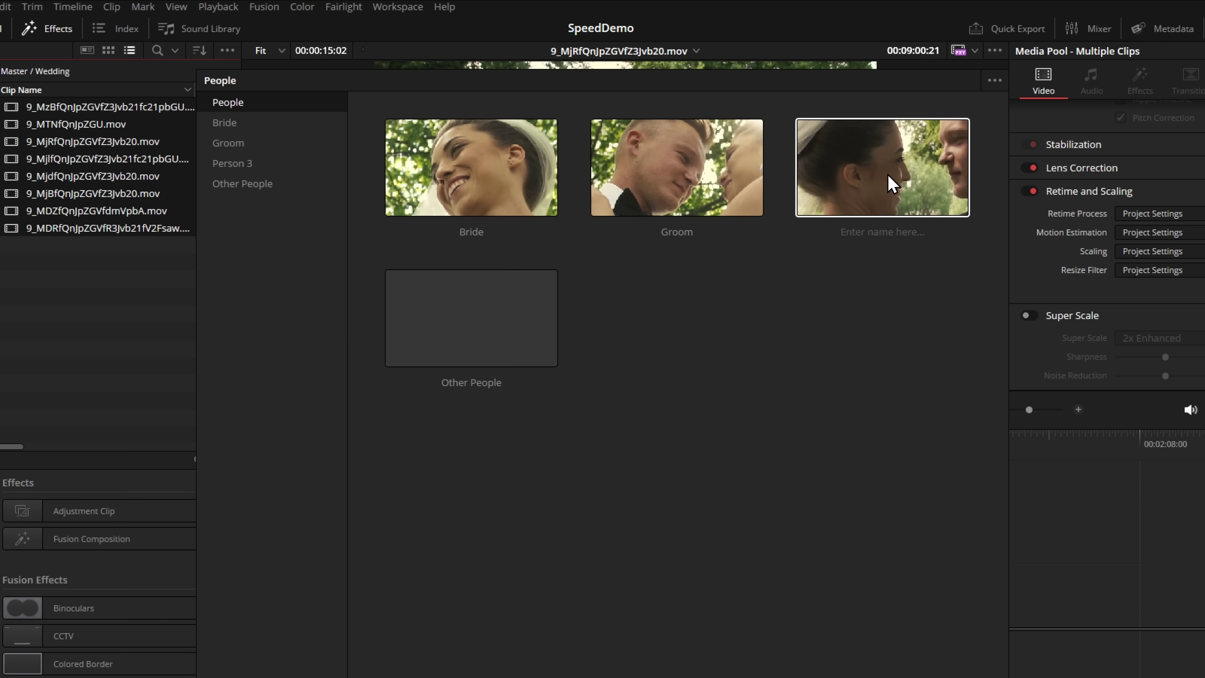
left_click(221, 124)
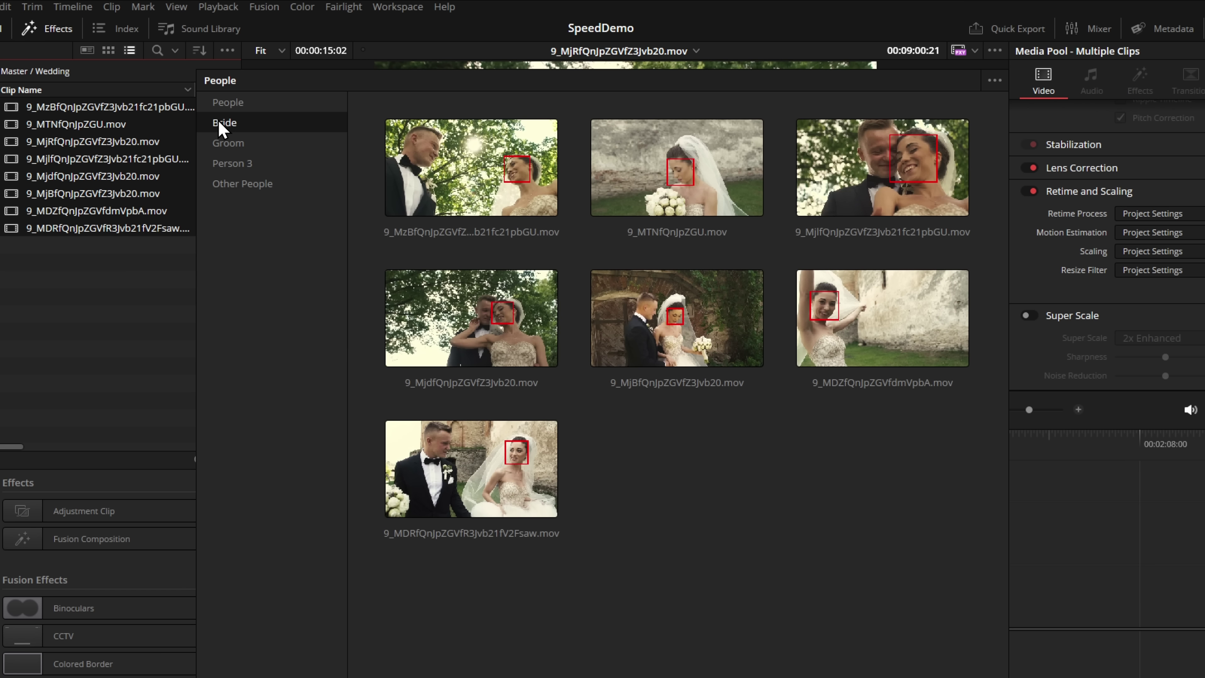
Step: Show the clips containing the Groom in the people analysis results and close the People window
left_click(229, 144)
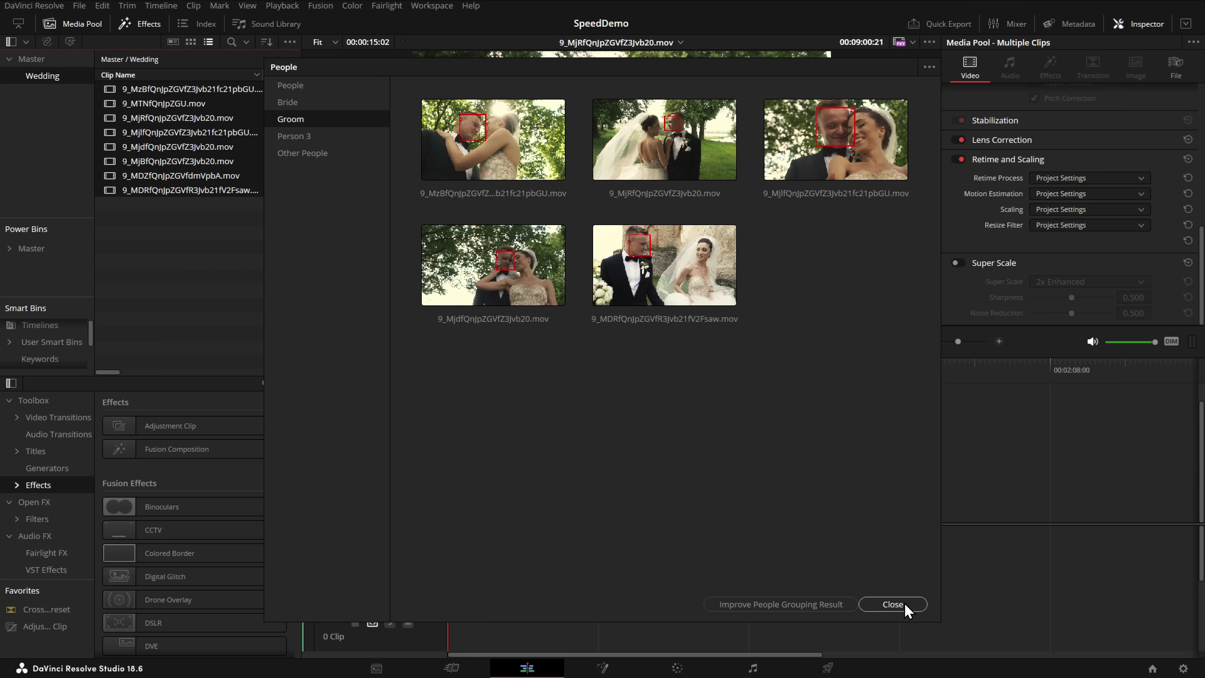
left_click(892, 605)
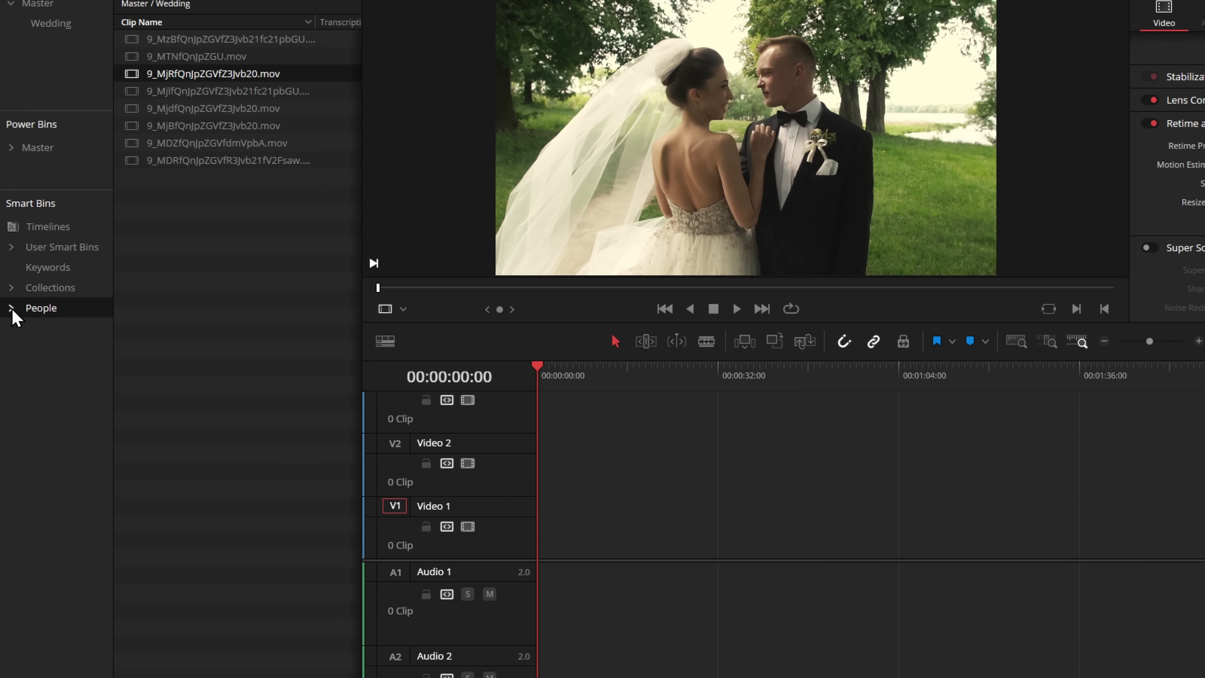
Step: Place the clip 9_MjRfQnJpZGVfZ3Jvb20.mov from the Groom people smart bin at the start of the Video 1 track
left_click(11, 309)
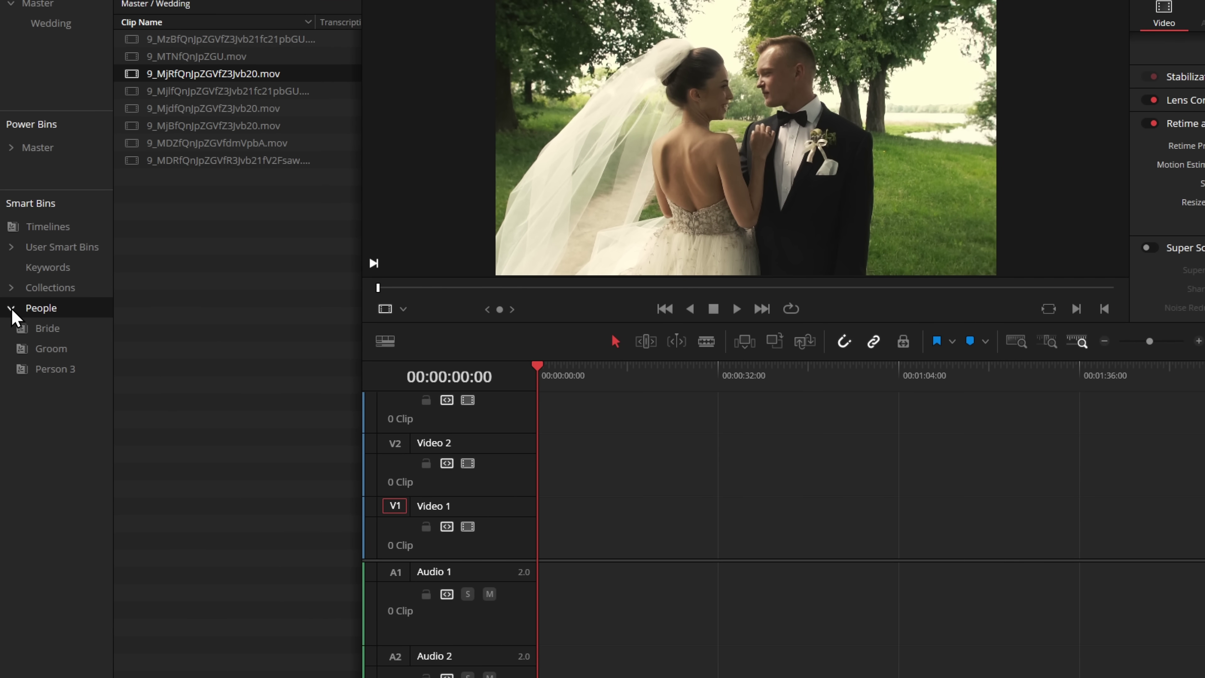
left_click(49, 331)
left_click(55, 353)
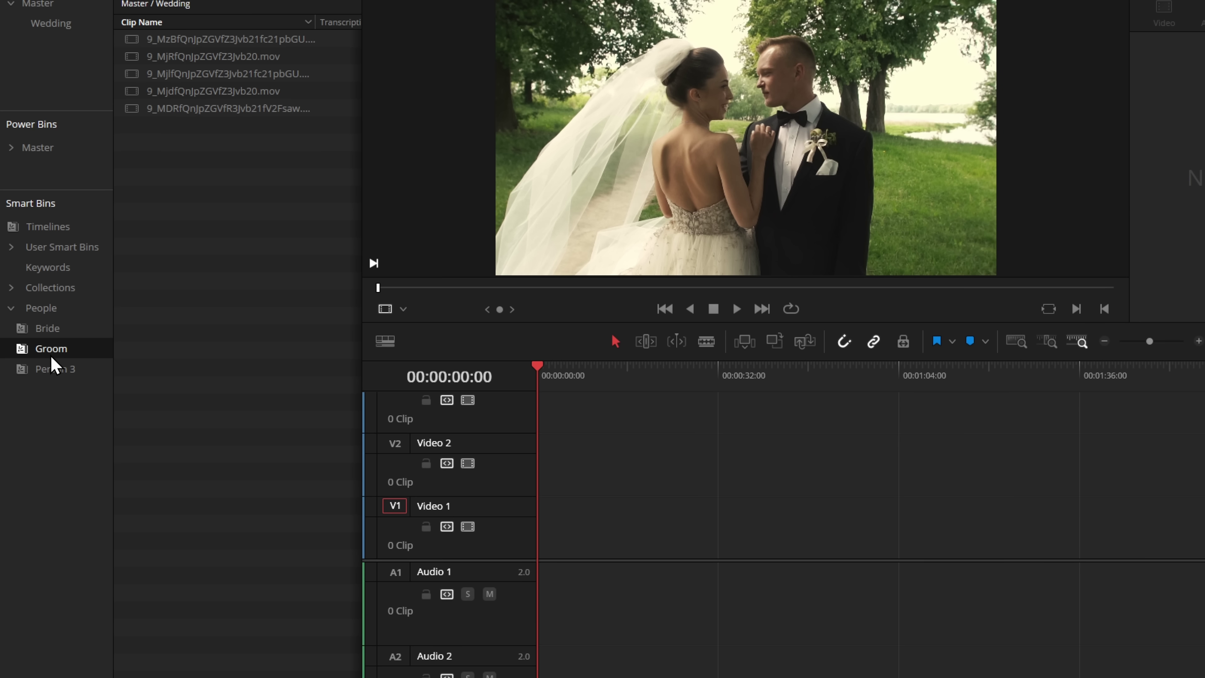
left_click_drag(242, 56, 571, 544)
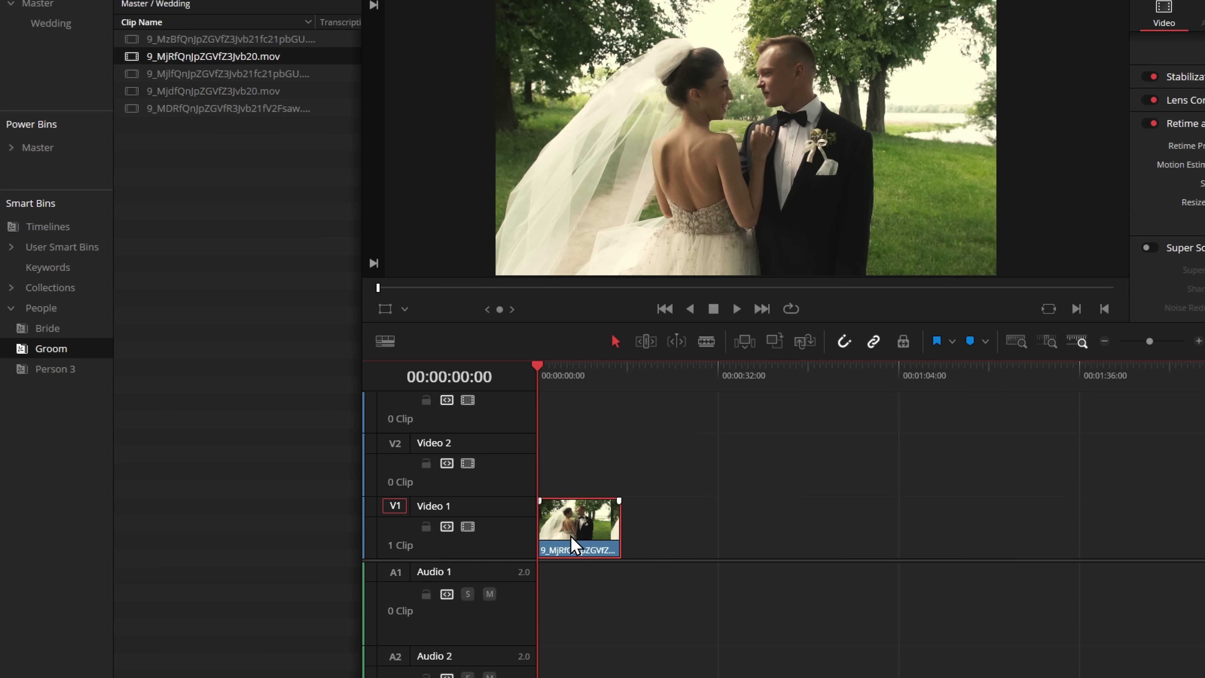
Step: Add the clip 9_MjBfQnJpZGVfZ3Jvb20.mov from the Bride smart bin directly after the first clip on the Video 1 track
left_click(57, 335)
left_click(183, 110)
left_click_drag(182, 113, 683, 518)
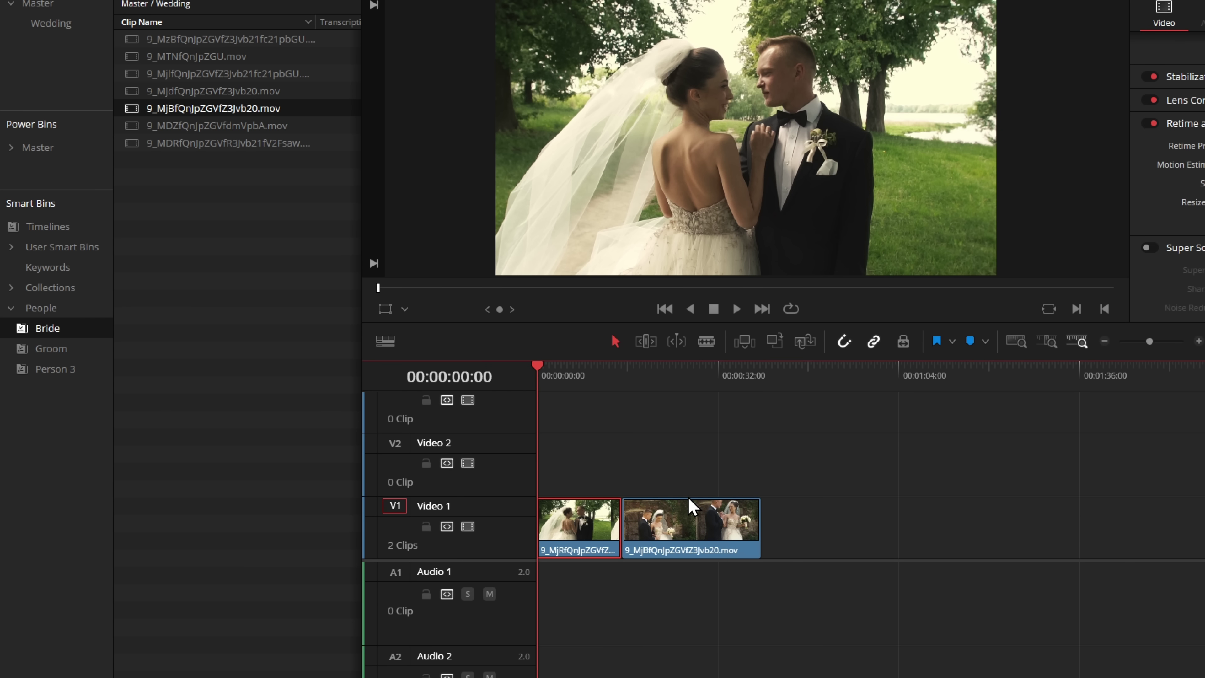